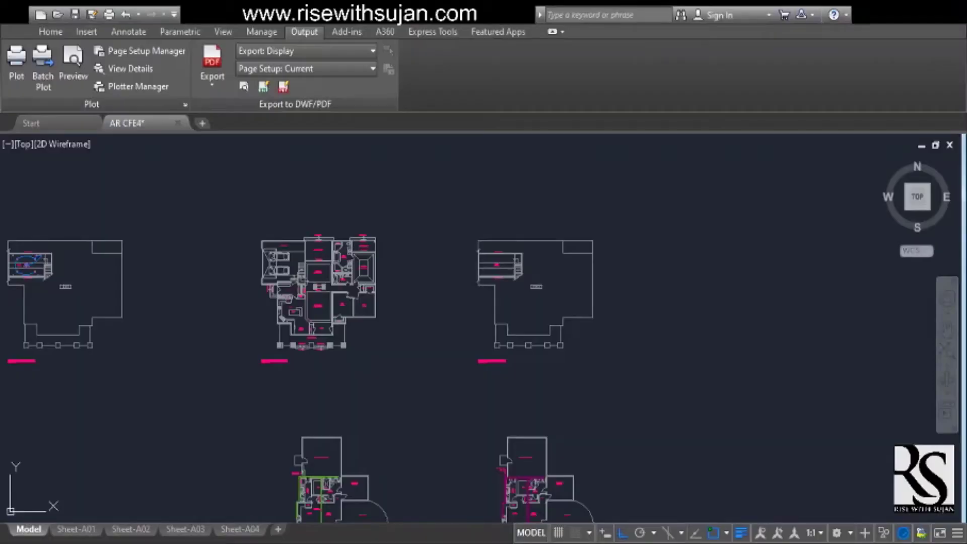
Step: Copy the water supply assembly with its 1 1/2" HW and CW riser labels from the reference plan into the new plan's garage
scroll(454, 282, "down", 3)
middle_click_drag(503, 353, 607, 369)
scroll(190, 216, "up", 3)
scroll(198, 247, "down", 3)
middle_click_drag(591, 402, 361, 341)
scroll(423, 353, "up", 5)
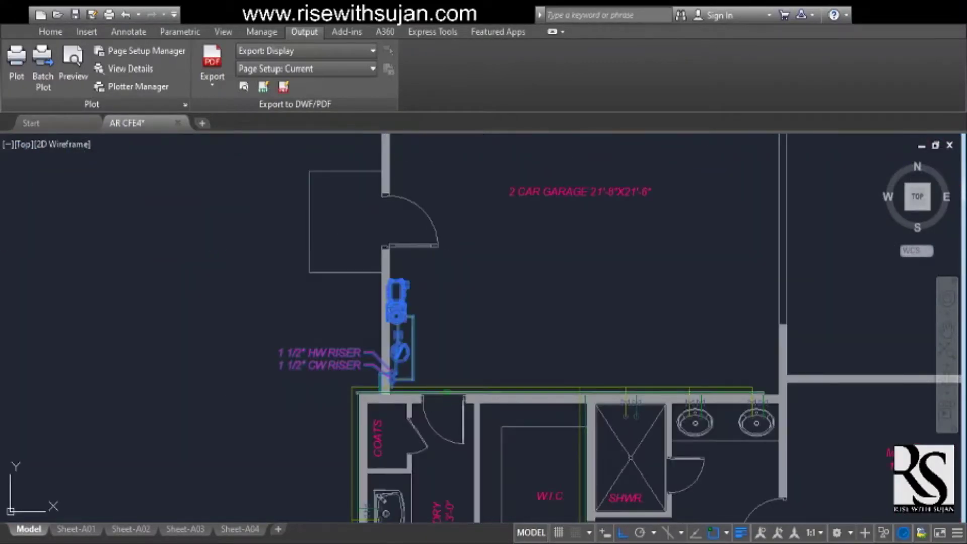
scroll(454, 347, "down", 5)
scroll(454, 320, "up", 6)
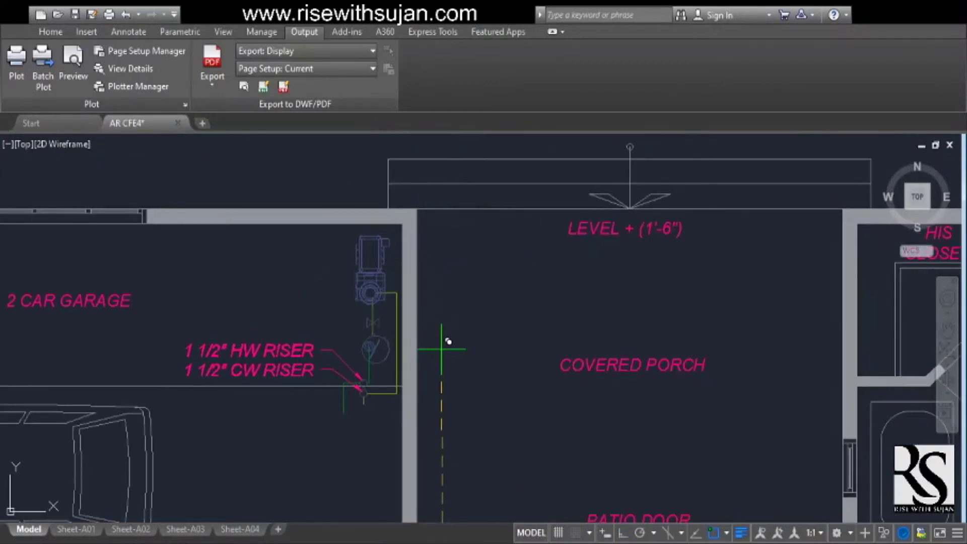
left_click(448, 352)
Step: Mirror the supply assembly in the garage so its looped cold-water pipe lies on the side away from the porch wall
scroll(447, 302, "down", 3)
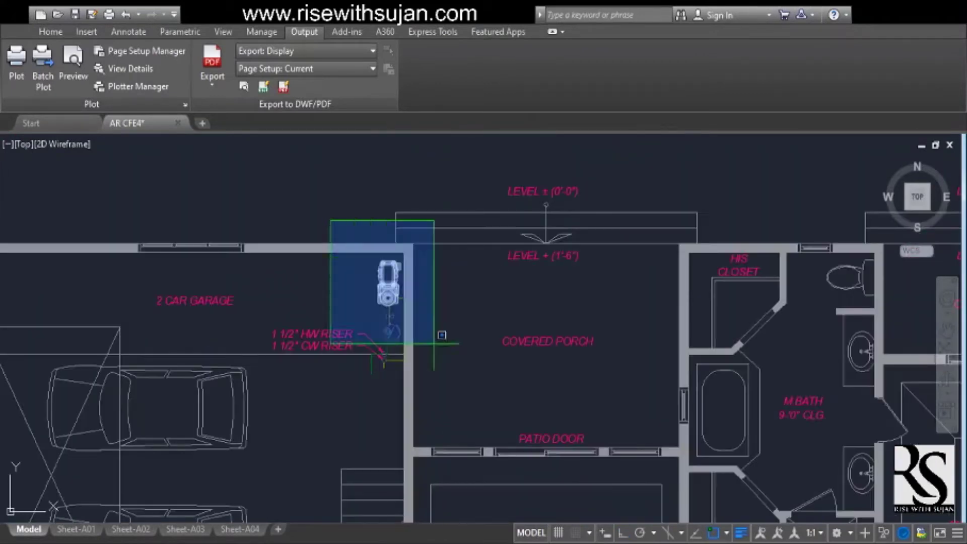
scroll(414, 282, "up", 7)
scroll(380, 231, "down", 5)
scroll(423, 353, "up", 3)
scroll(434, 378, "up", 2)
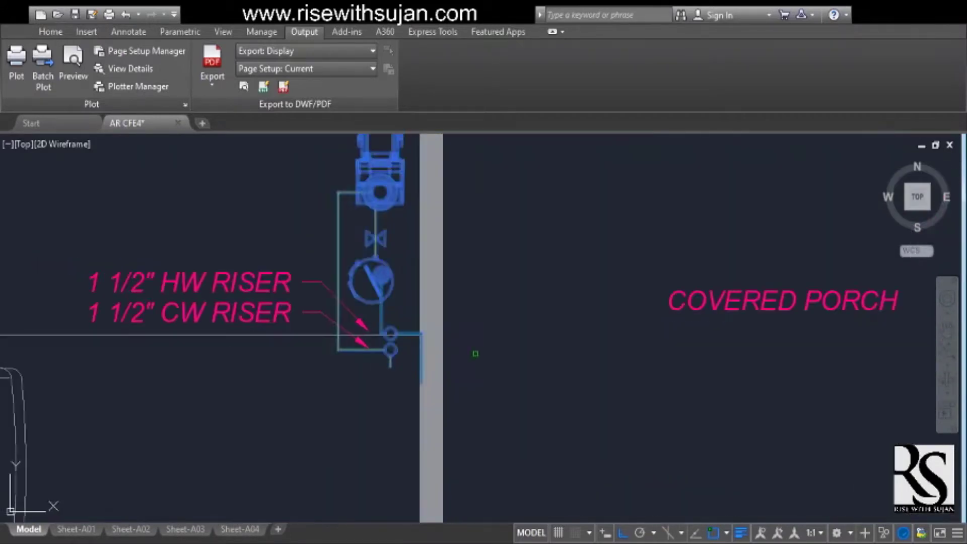
Step: Move the mirrored supply assembly close to the garage wall shared with the covered porch, in line with the riser labels
scroll(529, 345, "down", 5)
scroll(550, 363, "up", 5)
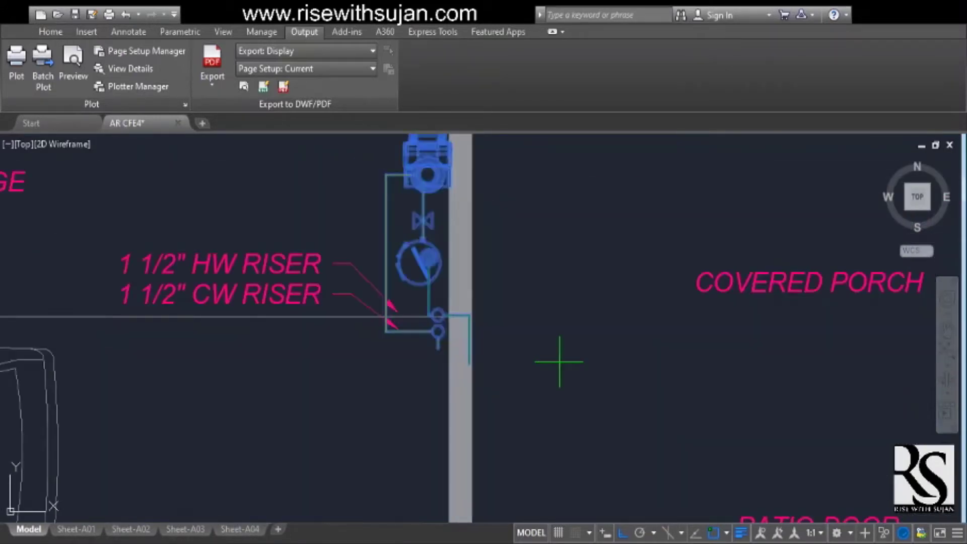
scroll(550, 363, "down", 5)
scroll(561, 377, "up", 5)
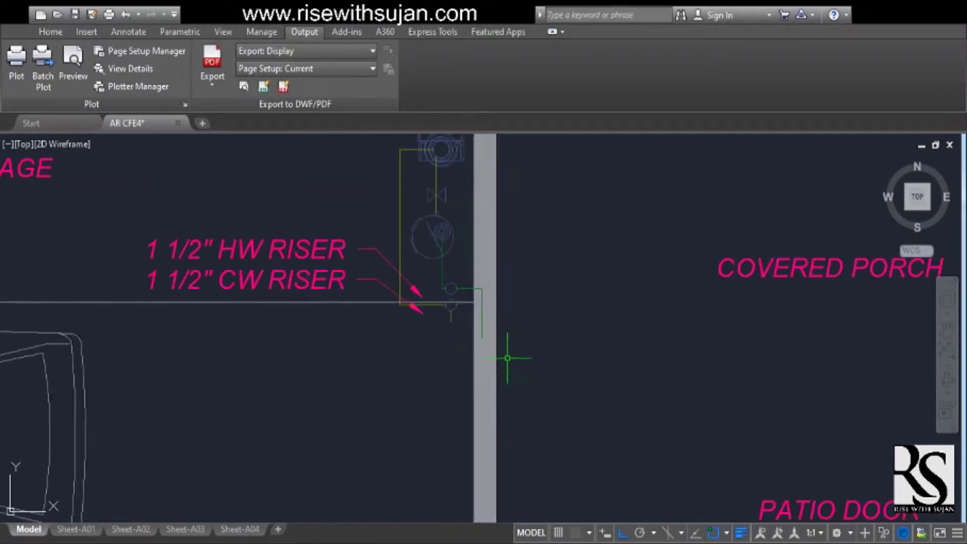
Step: Copy a hot and cold branch pair with valves from the reference plan to the covered porch beside the master bath
scroll(514, 357, "down", 5)
type("co")
scroll(462, 367, "down", 3)
scroll(433, 476, "up", 3)
scroll(510, 367, "up", 5)
left_click(508, 270)
left_click(639, 436)
key("Return")
left_click(585, 421)
scroll(615, 417, "down", 8)
scroll(581, 399, "up", 6)
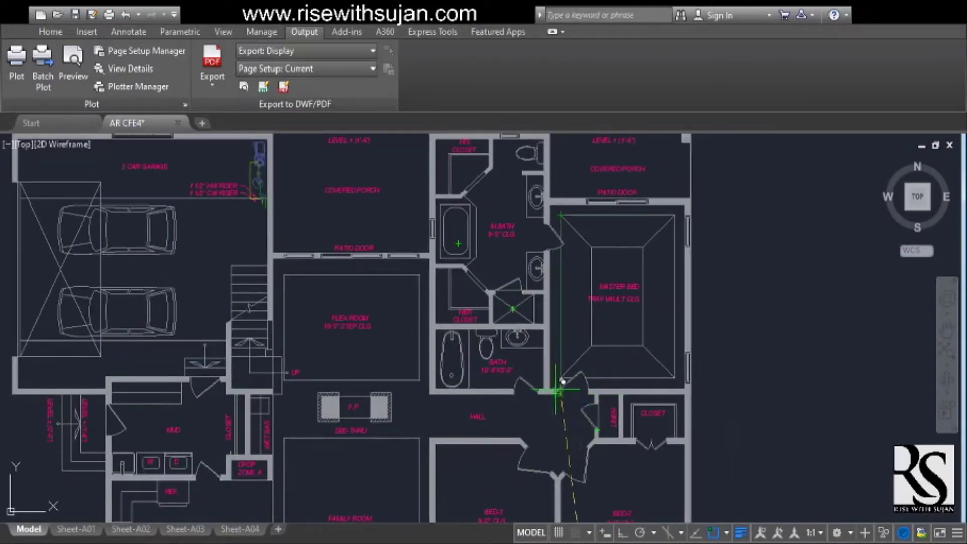
scroll(572, 352, "up", 4)
scroll(594, 260, "up", 2)
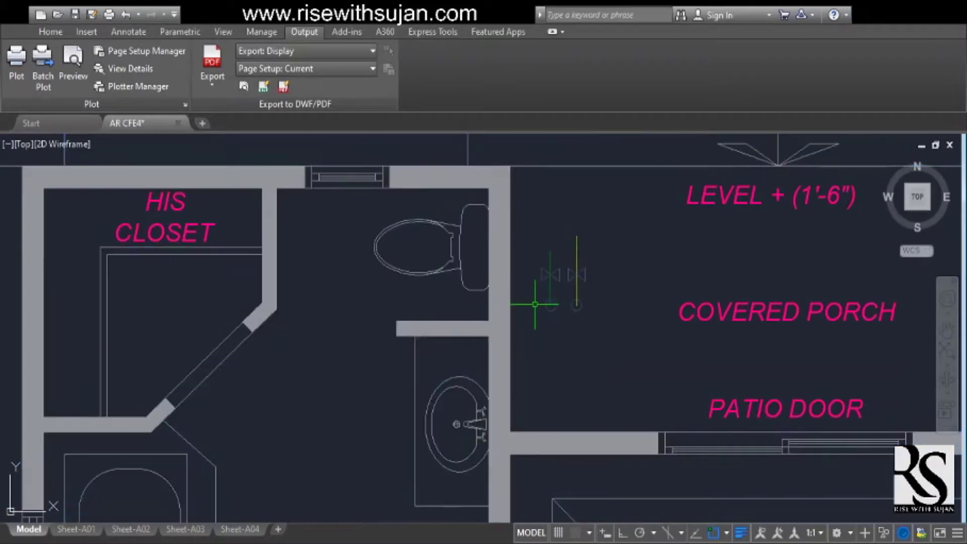
Step: Rotate the hot and cold branch pair to horizontal and move it onto the wall behind the master bath toilet
scroll(542, 272, "up", 2)
left_click(626, 258)
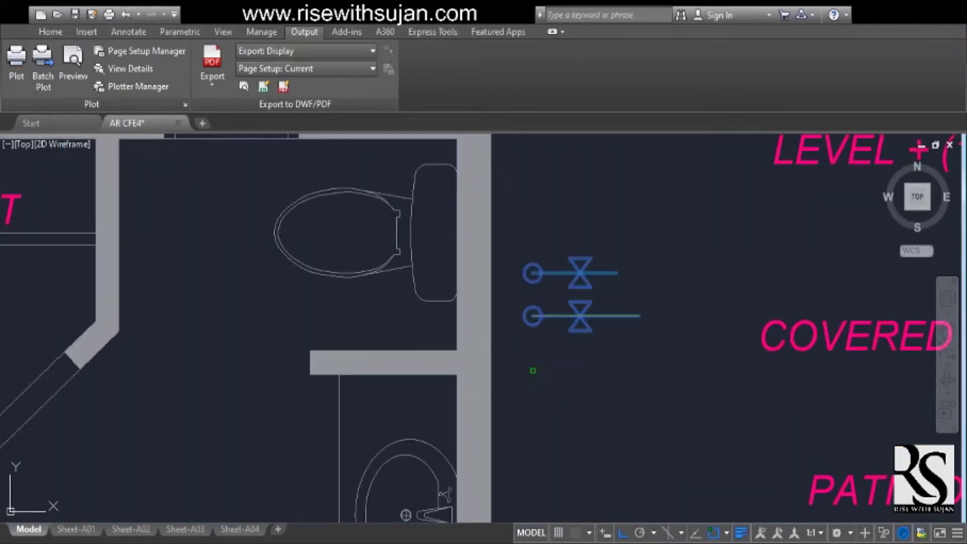
mouse_move(439, 335)
middle_mouse_down()
mouse_move(455, 312)
mouse_move(455, 323)
middle_mouse_up()
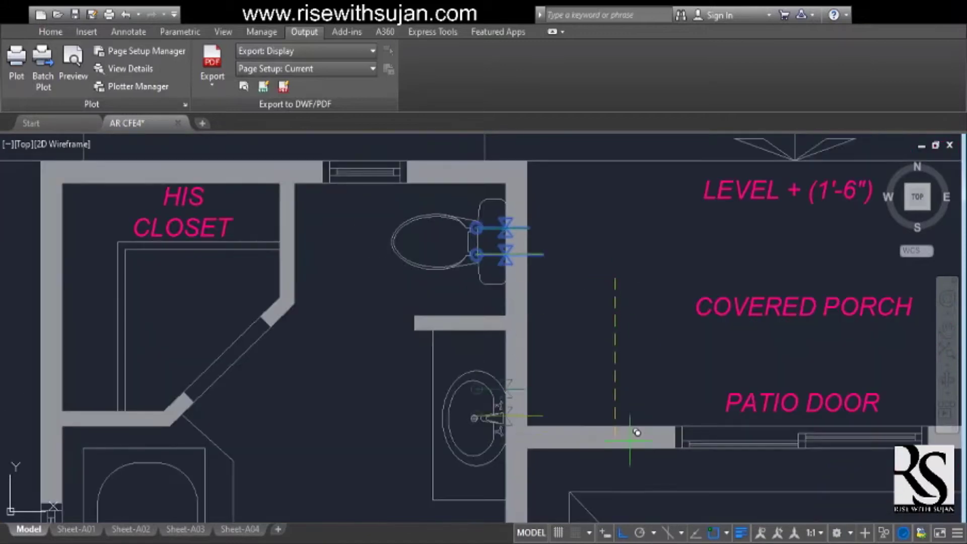
Step: Copy the branch pair down to the first master bath vanity sink, and delete the hot-water branch at the toilet
left_click(626, 465)
key("Escape")
middle_click_drag(517, 309, 535, 385)
left_click(472, 281)
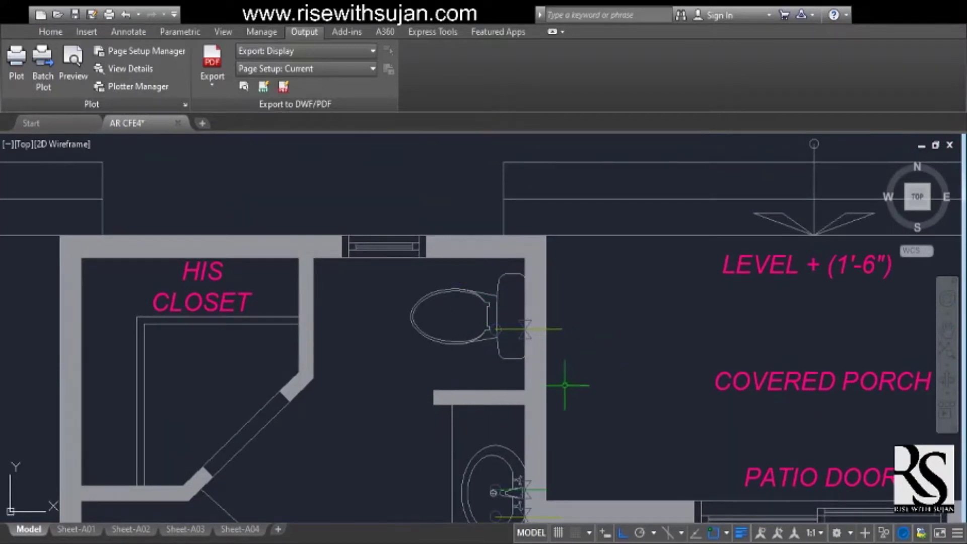
Step: Centre the remaining cold-water branch on the master bath toilet and align the branch pair with the first vanity sink
left_click(637, 346)
middle_click_drag(624, 403, 623, 265)
left_click(472, 322)
left_click(598, 437)
key("Escape")
scroll(599, 353, "down", 4)
middle_click_drag(595, 364, 559, 329)
scroll(559, 330, "up", 4)
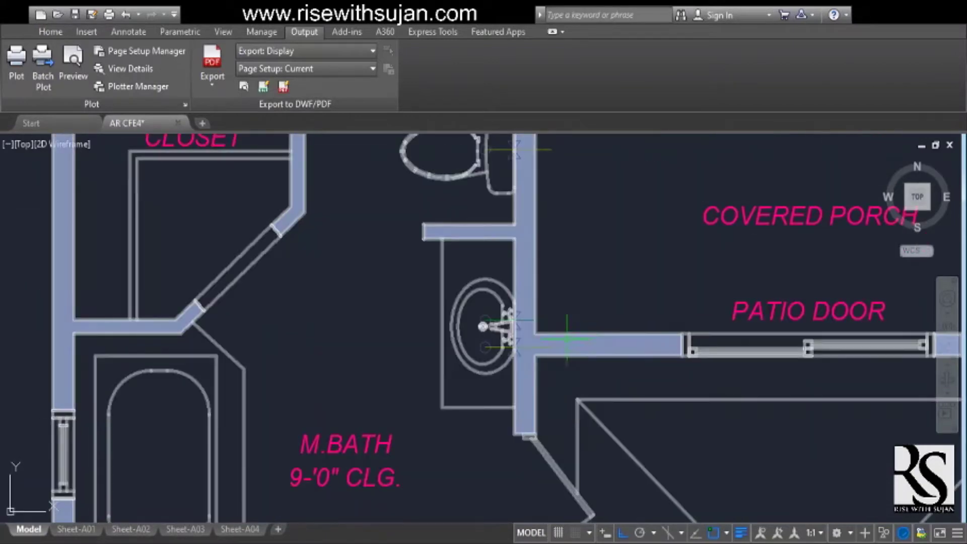
Step: Copy the vanity sink's branch pair down the same wall to the second vanity sink, the shower and the smaller bath
scroll(610, 283, "down", 4)
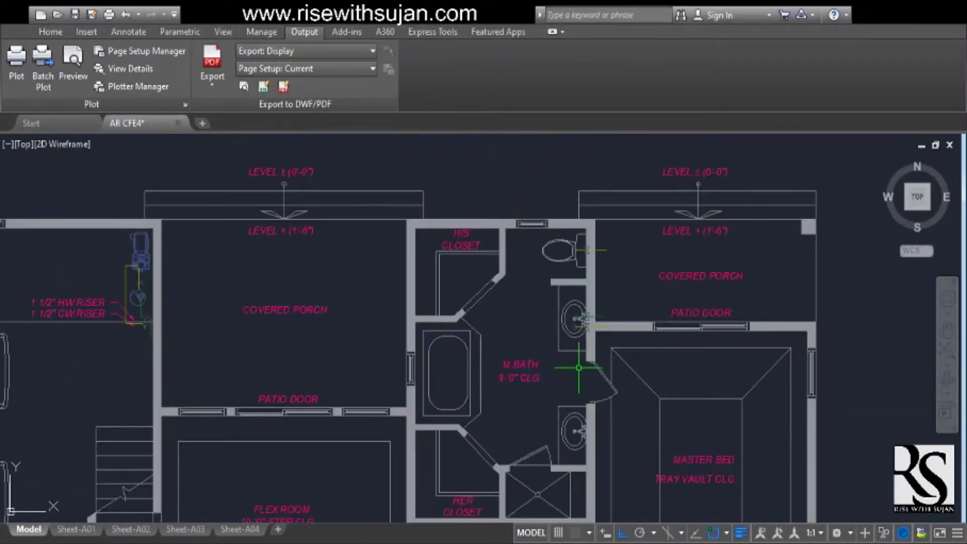
scroll(566, 315, "up", 2)
scroll(654, 290, "up", 5)
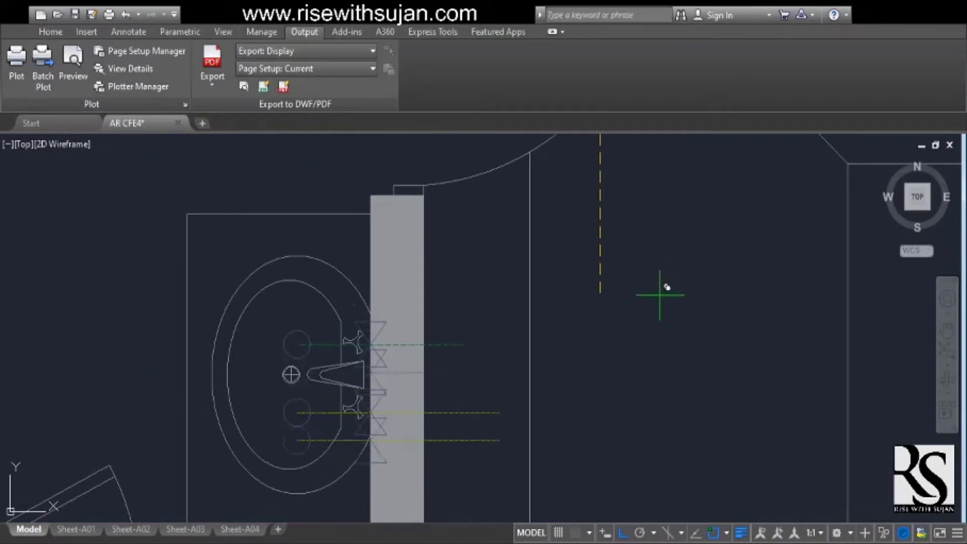
scroll(662, 274, "down", 5)
scroll(634, 282, "up", 3)
scroll(619, 312, "down", 3)
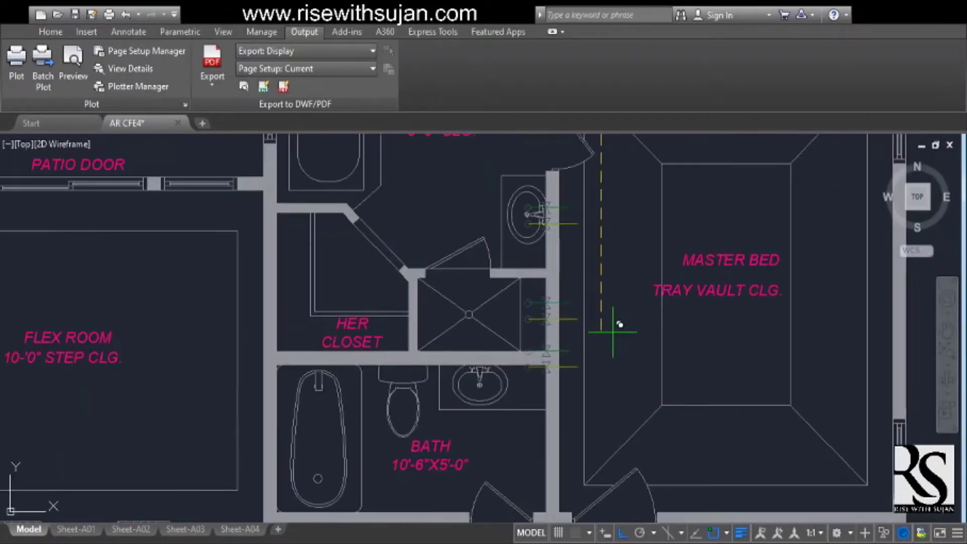
scroll(610, 341, "down", 2)
Step: Rotate the smaller bath's branch pair to vertical and move it onto the wall behind that bath's sink
scroll(499, 317, "up", 3)
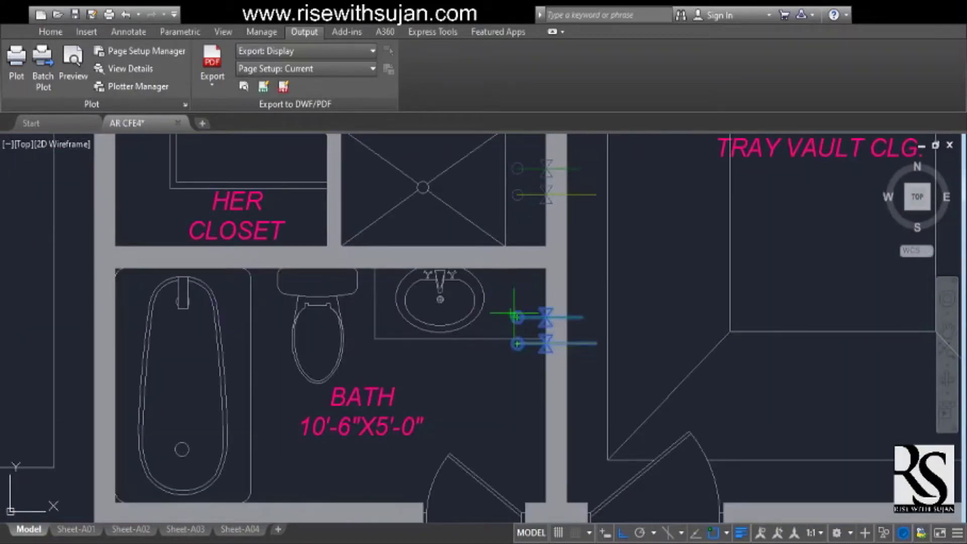
scroll(496, 296, "down", 1)
scroll(568, 342, "up", 3)
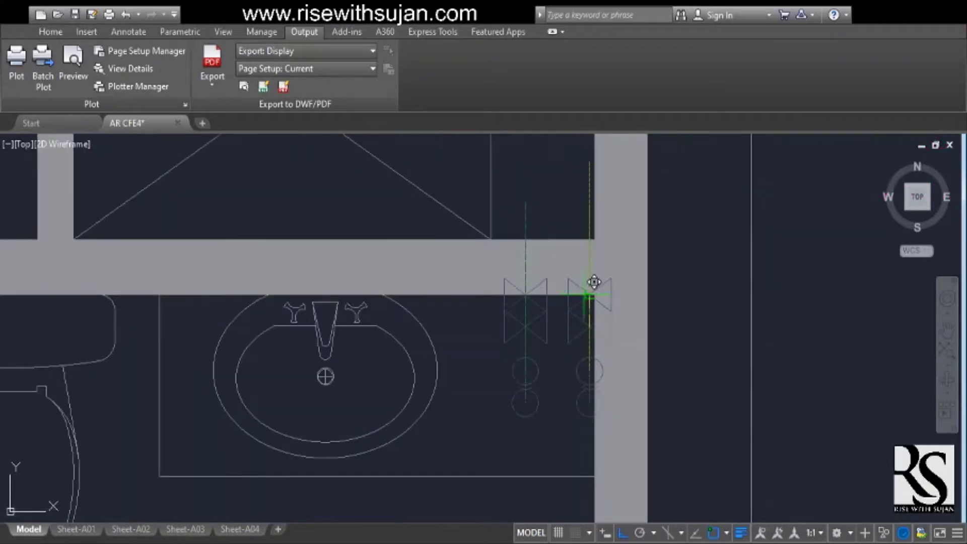
scroll(594, 278, "down", 2)
scroll(563, 425, "down", 1)
scroll(566, 397, "down", 2)
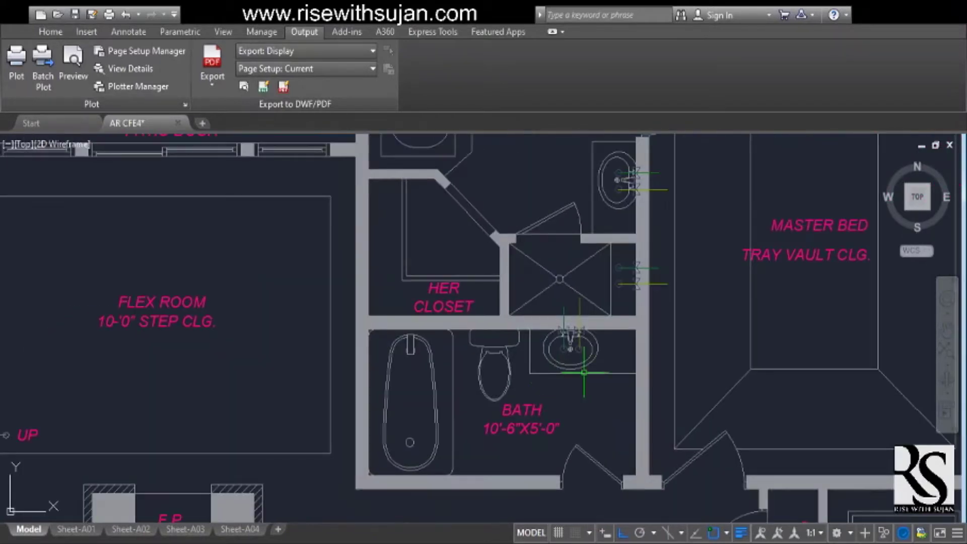
Step: Copy the smaller bath sink's branch pair to the faucet end of the bathtub
scroll(421, 391, "up", 2)
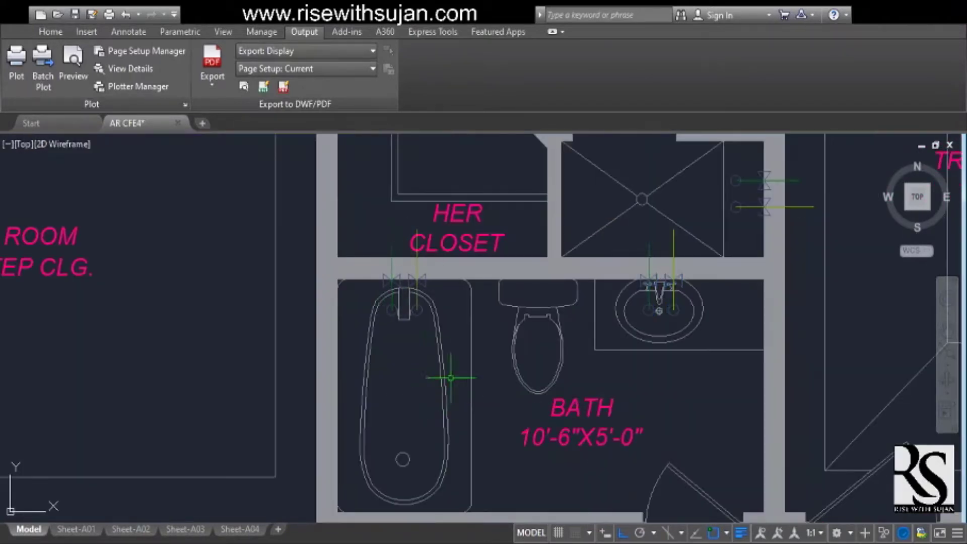
scroll(451, 377, "down", 3)
scroll(459, 399, "up", 3)
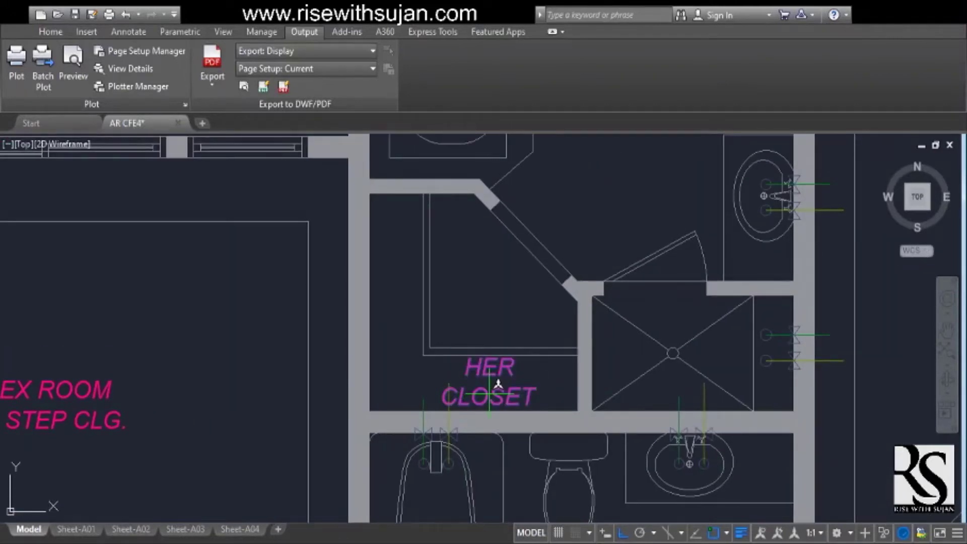
Step: Copy only the bathtub's cold-water branch to the centre of the smaller bath's toilet
left_click(487, 300)
middle_click_drag(451, 507, 431, 398)
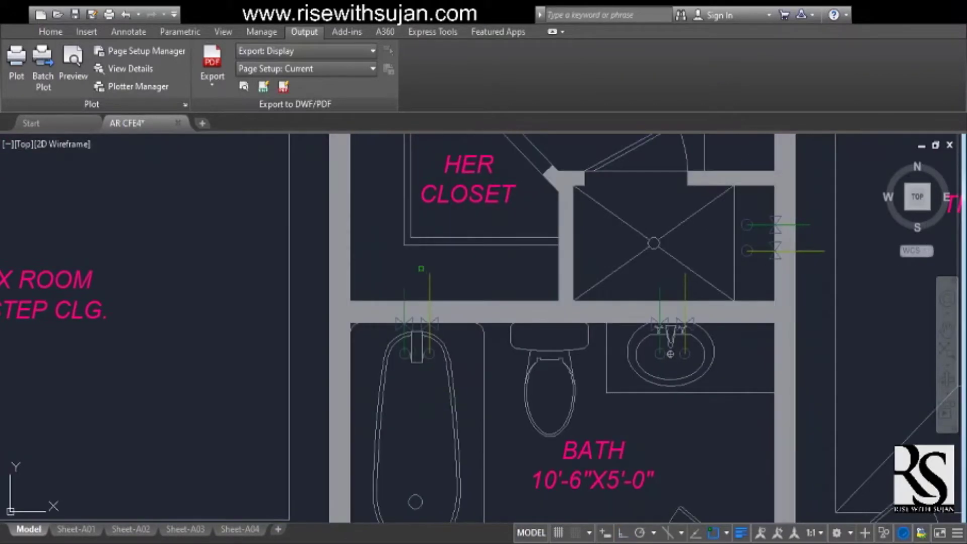
scroll(551, 403, "up", 2)
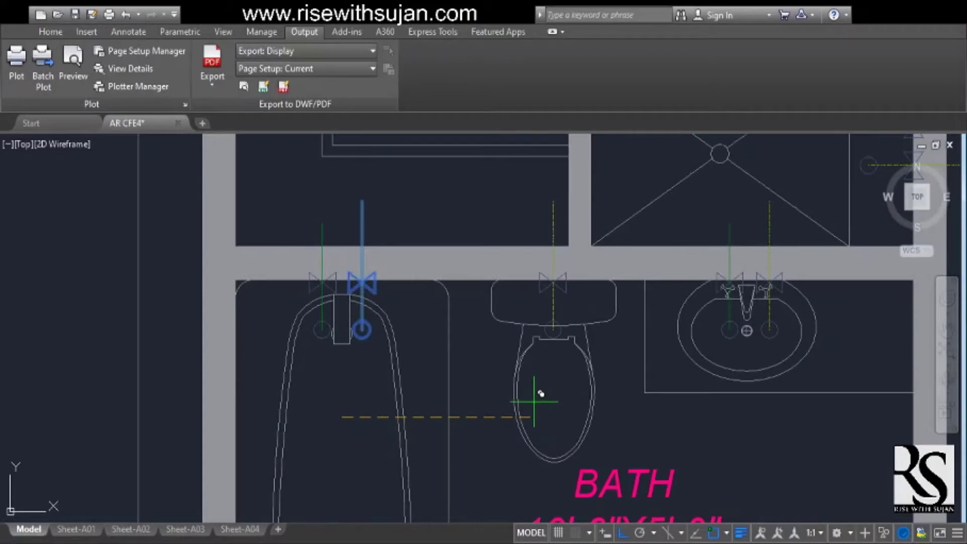
scroll(533, 401, "down", 4)
scroll(437, 334, "up", 3)
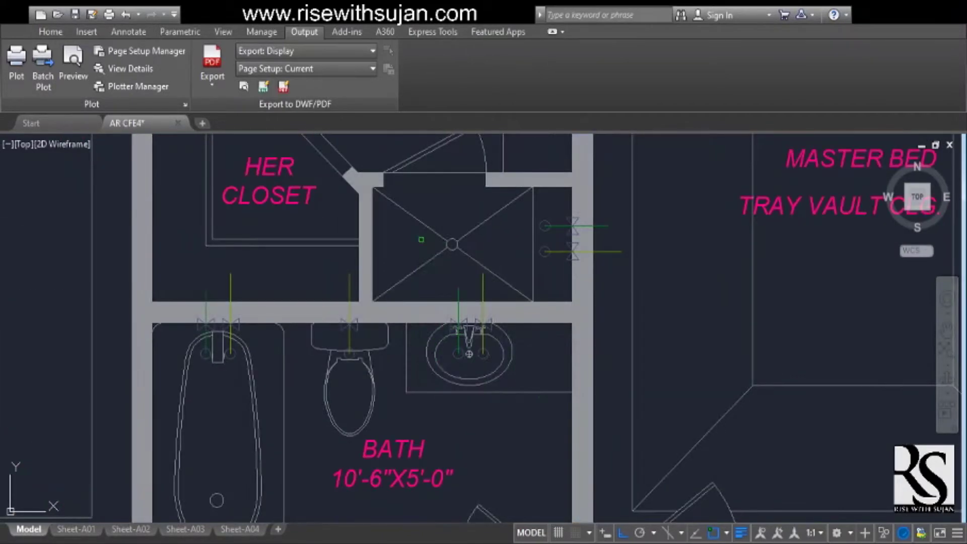
Step: Duplicate the smaller bath sink's branch pair into the space between the sink and the toilet
left_click(421, 239)
left_click(508, 383)
middle_click_drag(520, 422, 520, 362)
left_click(422, 303)
middle_click_drag(419, 305, 443, 356)
scroll(454, 380, "down", 1)
scroll(439, 370, "up", 1)
Step: Move the duplicated branch pair into the master bath tub and rotate it to horizontal
left_click(412, 246)
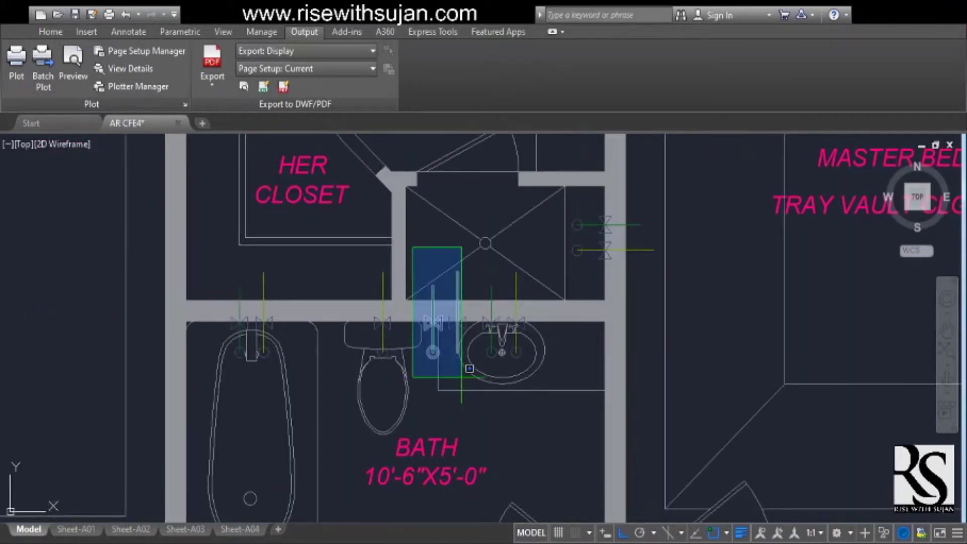
scroll(458, 360, "down", 4)
scroll(457, 382, "up", 3)
scroll(443, 302, "down", 2)
scroll(455, 272, "up", 5)
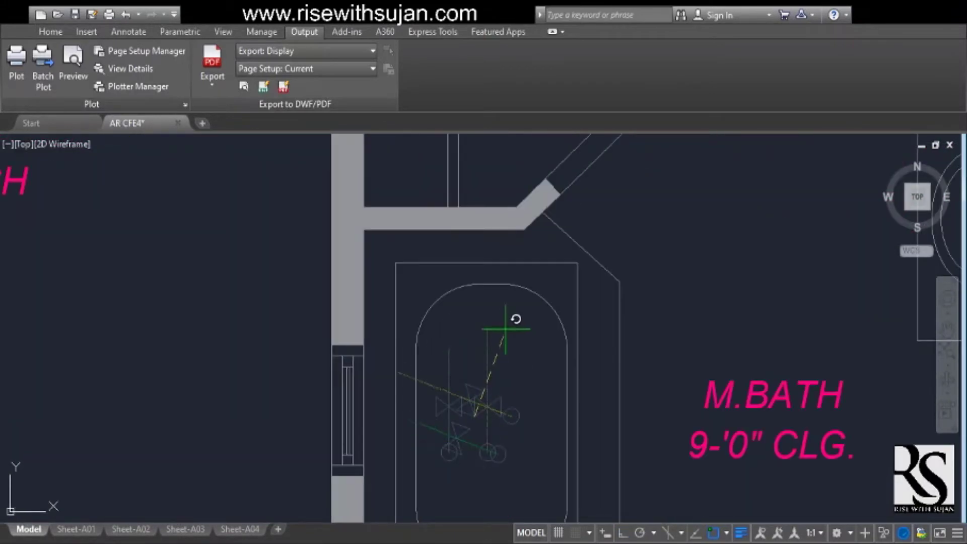
scroll(453, 372, "down", 4)
Step: Move the rotated branch pair onto the window wall beside the master bath tub
scroll(442, 395, "up", 4)
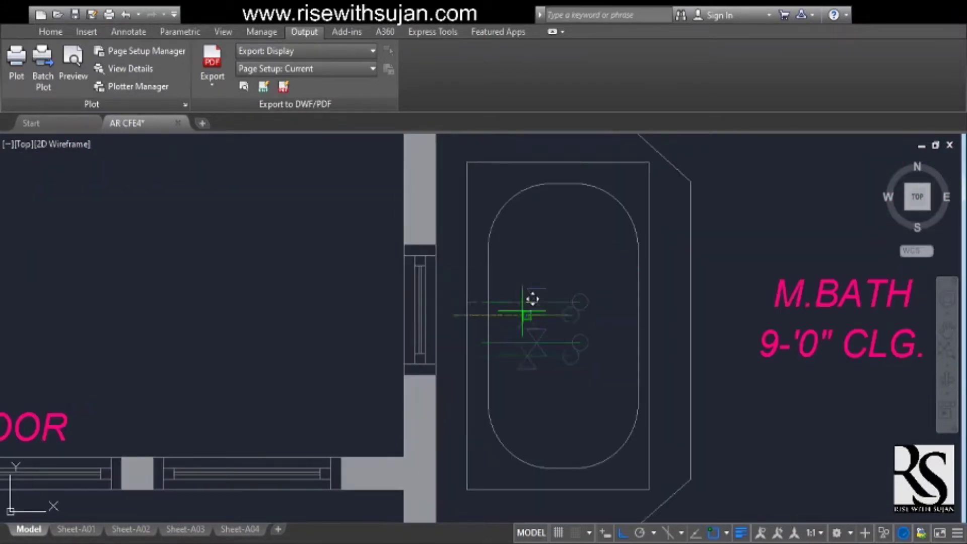
scroll(546, 291, "down", 5)
scroll(487, 264, "up", 3)
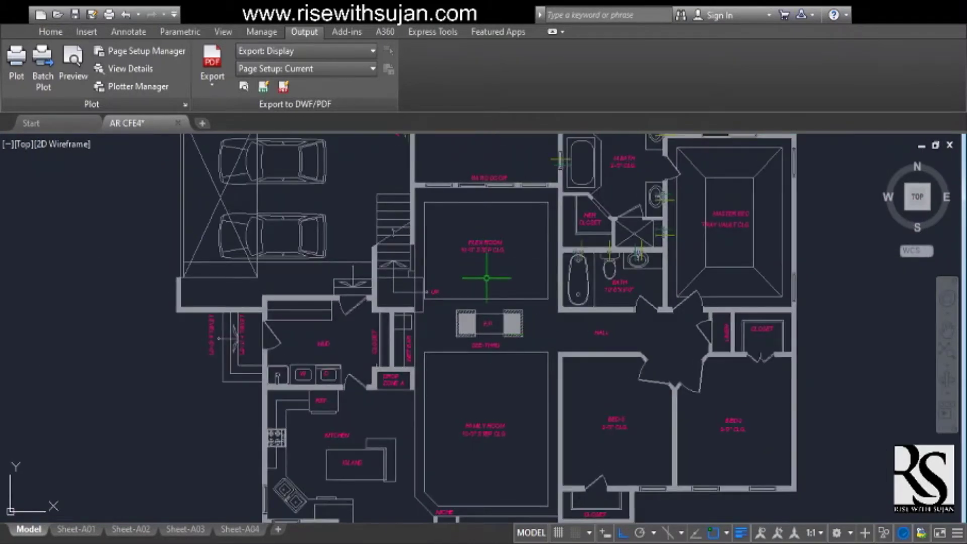
Step: Copy the master bath tub's horizontal branch pair to the corner behind the kitchen's double sink
scroll(677, 319, "up", 5)
scroll(602, 273, "down", 5)
scroll(561, 328, "up", 6)
scroll(542, 338, "down", 4)
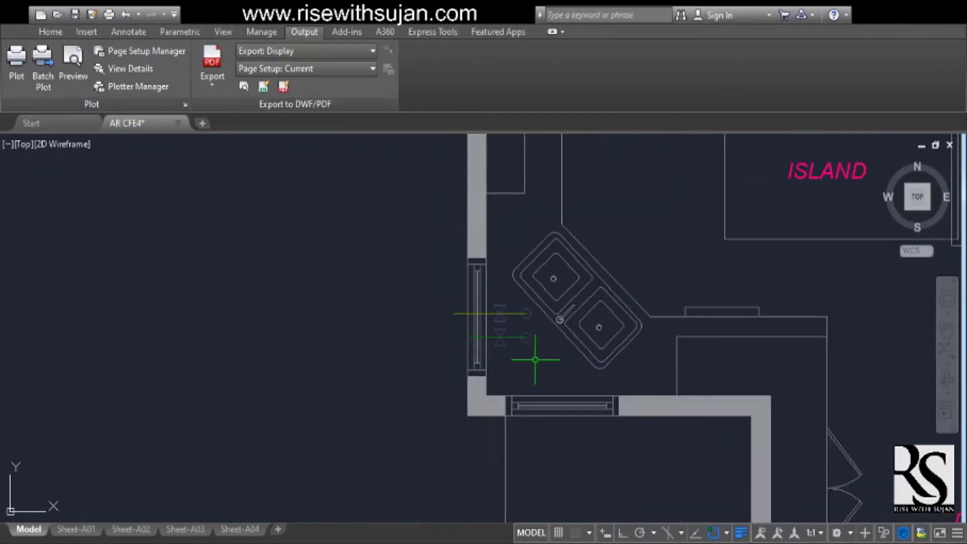
Step: Move the kitchen sink's branch pair outward so its valves sit in the exterior window wall
left_click(656, 397)
key("Return")
scroll(513, 345, "up", 6)
left_click(460, 315)
scroll(501, 368, "down", 4)
left_click(466, 350)
scroll(542, 373, "down", 4)
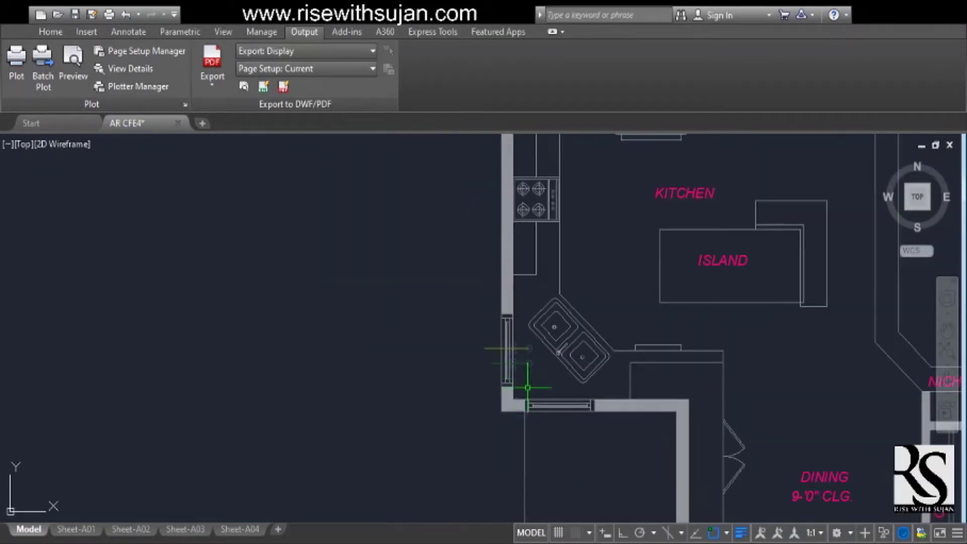
Step: Copy the kitchen sink's branch pair to the kitchen counter area between the exterior wall and the refrigerator
scroll(544, 373, "down", 5)
scroll(557, 362, "up", 4)
scroll(695, 380, "up", 4)
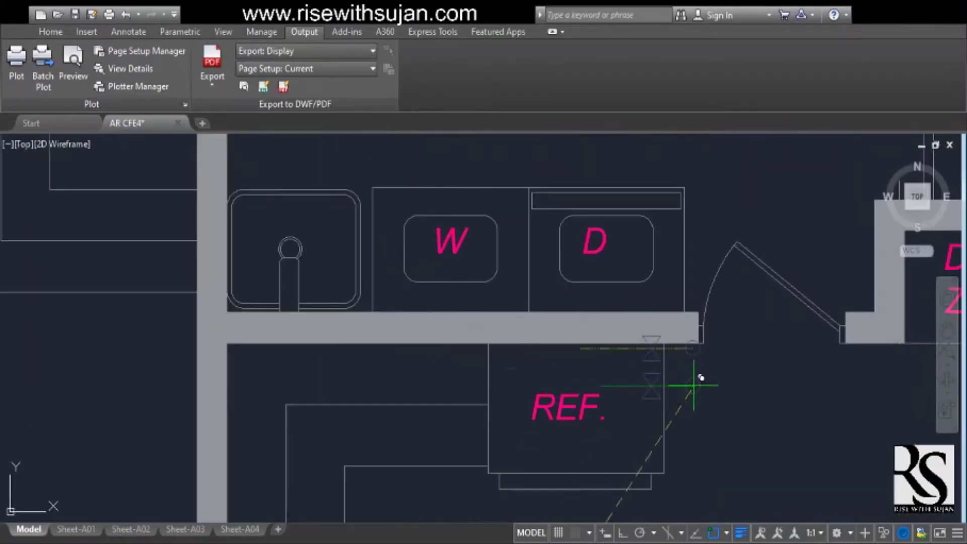
middle_click_drag(431, 405, 460, 362)
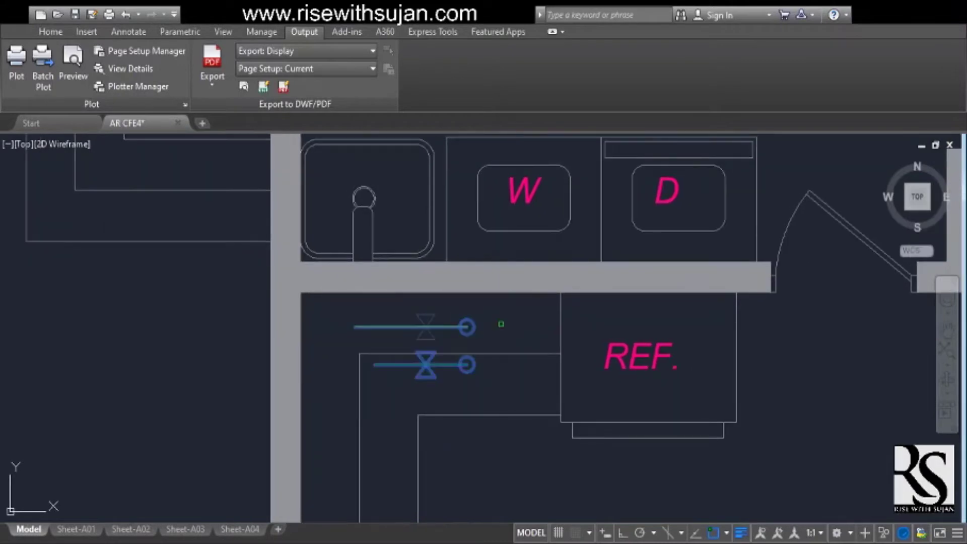
Step: Rotate the copied branch pair to vertical and move it onto the wall behind the mud room sink
key("F8")
mouse_move(434, 330)
middle_mouse_down()
mouse_move(421, 390)
mouse_move(486, 372)
mouse_move(493, 341)
middle_mouse_up()
left_click(421, 282)
key("Return")
middle_click_drag(206, 378, 403, 406)
left_click(403, 406)
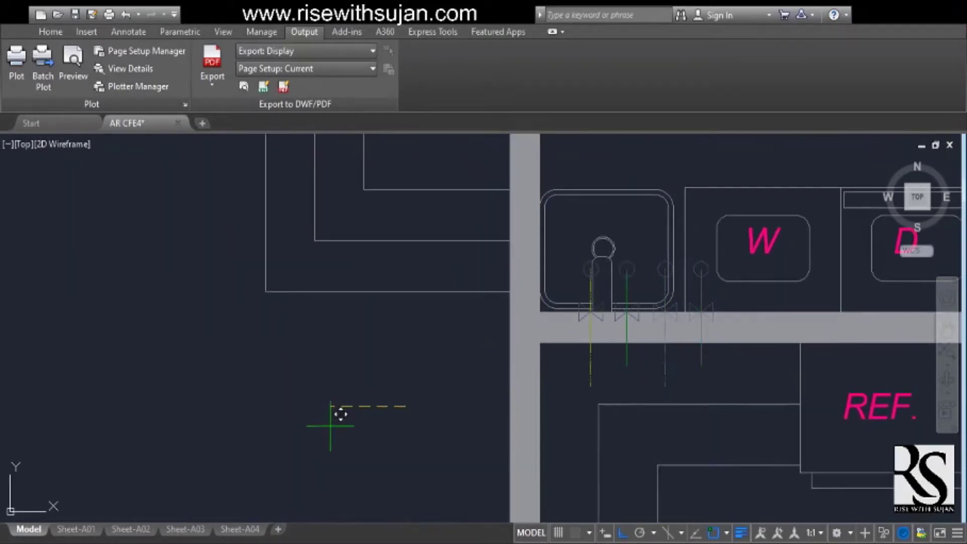
left_click(319, 428)
Step: Copy the mud room sink's branch pair to the wall behind the washer
scroll(370, 340, "down", 1)
scroll(292, 227, "down", 1)
left_click(403, 254)
left_click(447, 336)
key("Return")
left_click(481, 356)
scroll(533, 350, "up", 1)
left_click(551, 372)
Step: Review the placed water branches across the kitchen, mud room, bathrooms and garage of the floor plan
scroll(519, 349, "down", 2)
scroll(534, 417, "up", 2)
scroll(490, 383, "down", 4)
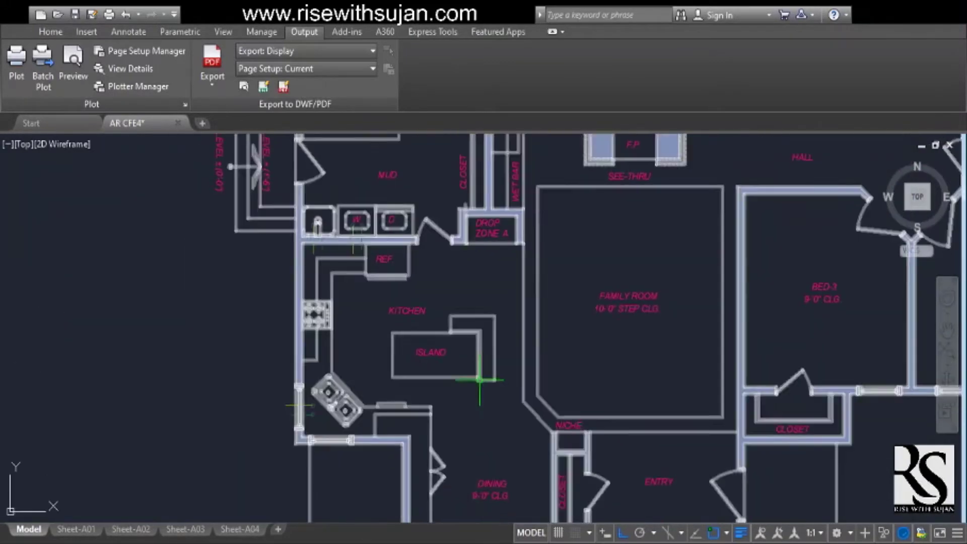
scroll(544, 292, "up", 1)
scroll(495, 343, "down", 3)
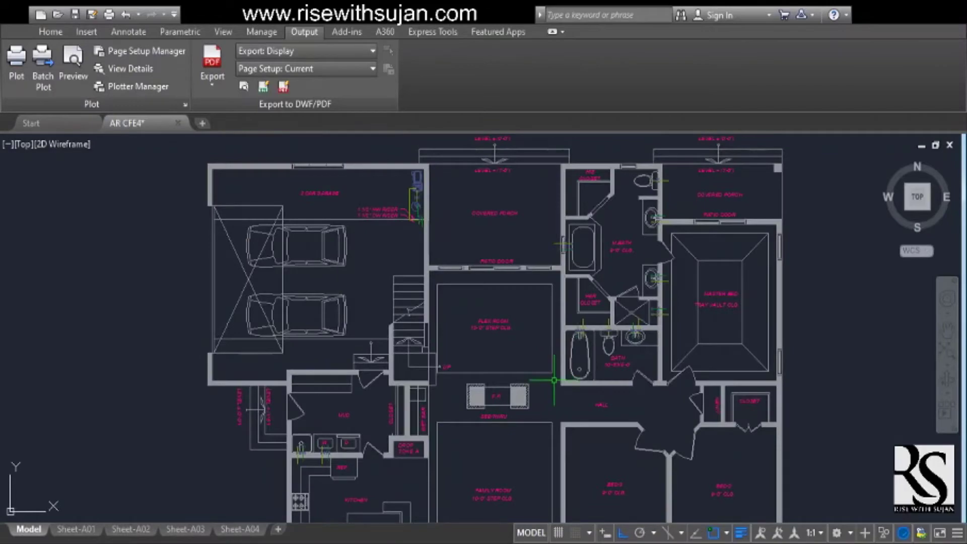
scroll(446, 374, "up", 2)
middle_click_drag(638, 159, 475, 419)
scroll(465, 411, "down", 2)
scroll(302, 436, "up", 4)
middle_click_drag(403, 393, 408, 419)
scroll(408, 418, "down", 1)
middle_click_drag(409, 369, 361, 247)
middle_click_drag(593, 356, 477, 431)
middle_click_drag(648, 233, 529, 424)
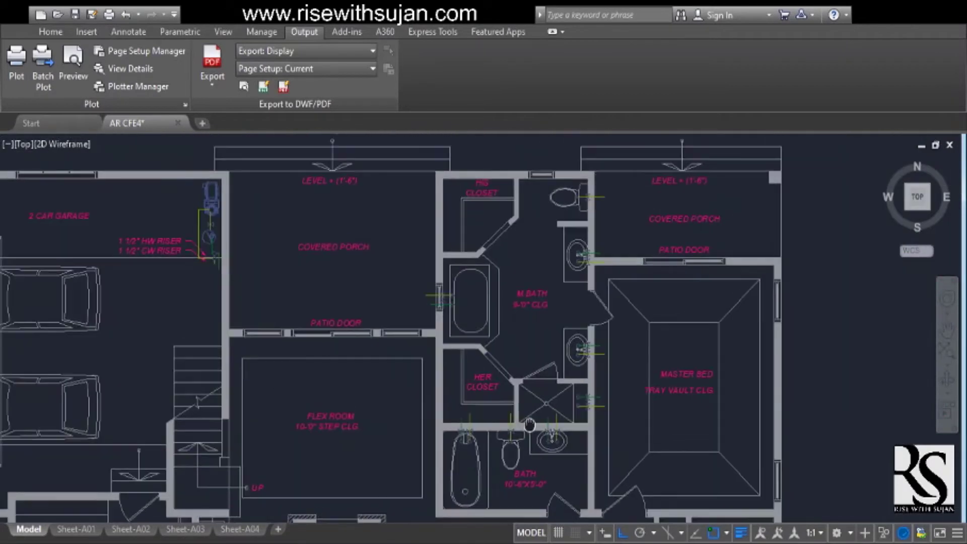
Step: Draw the cold water main from the master bath toilet branch along the outer wall to the shared bath sink branch, joining the corner
scroll(609, 243, "up", 1)
key("l")
key("Return")
left_click(600, 169)
middle_click_drag(612, 408, 635, 322)
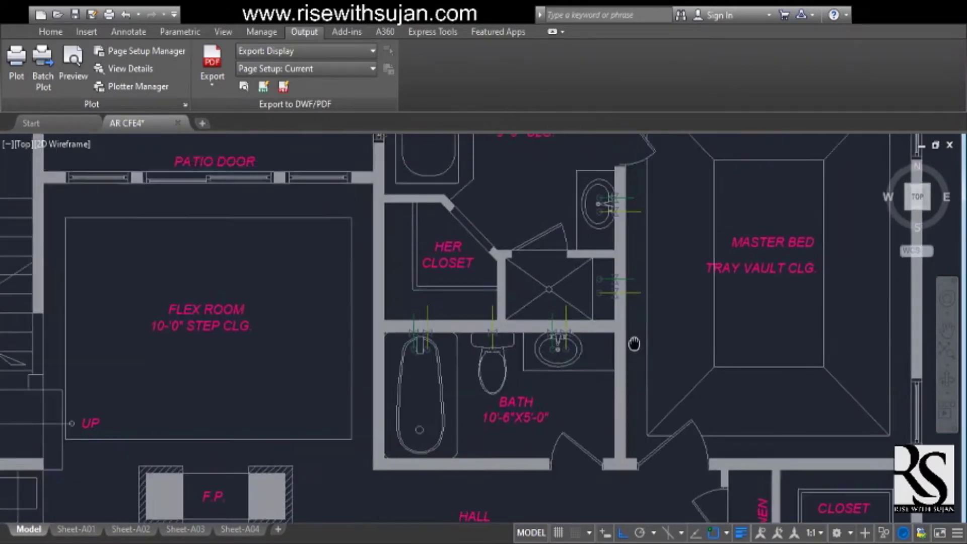
scroll(641, 267, "up", 2)
scroll(643, 311, "up", 2)
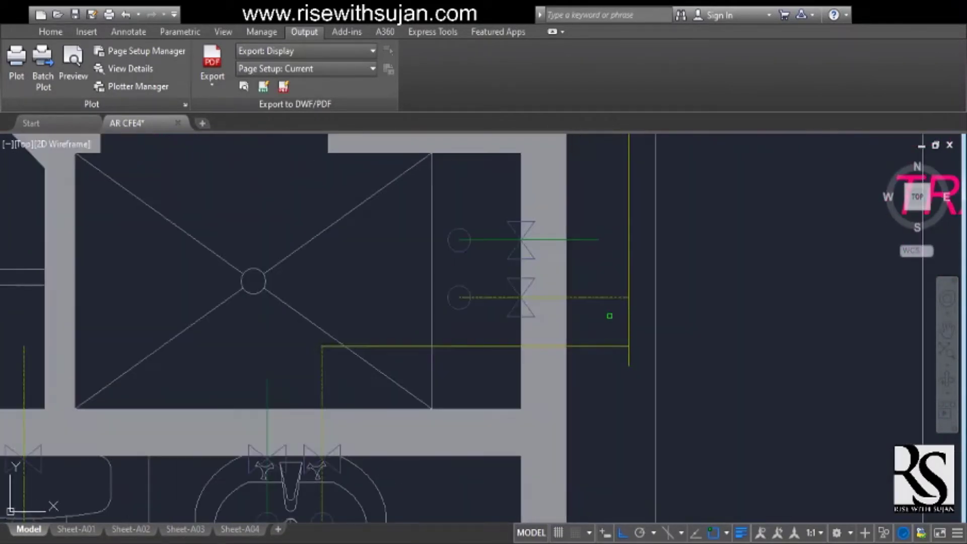
scroll(139, 373, "up", 1)
left_click(453, 330)
left_click(430, 331)
Step: Extend the cold main from the shared bath past its toilet and tub branches and across the flex room to the stairs
scroll(805, 356, "down", 5)
scroll(479, 353, "up", 2)
left_click(382, 363)
key("Escape")
scroll(481, 368, "down", 2)
middle_click_drag(600, 311, 541, 308)
scroll(572, 276, "up", 4)
Step: Draw a vertical cold water line from the master bath tub branch to the cold main crossing the flex room
key("space")
left_click(610, 220)
scroll(609, 225, "down", 4)
scroll(596, 330, "up", 4)
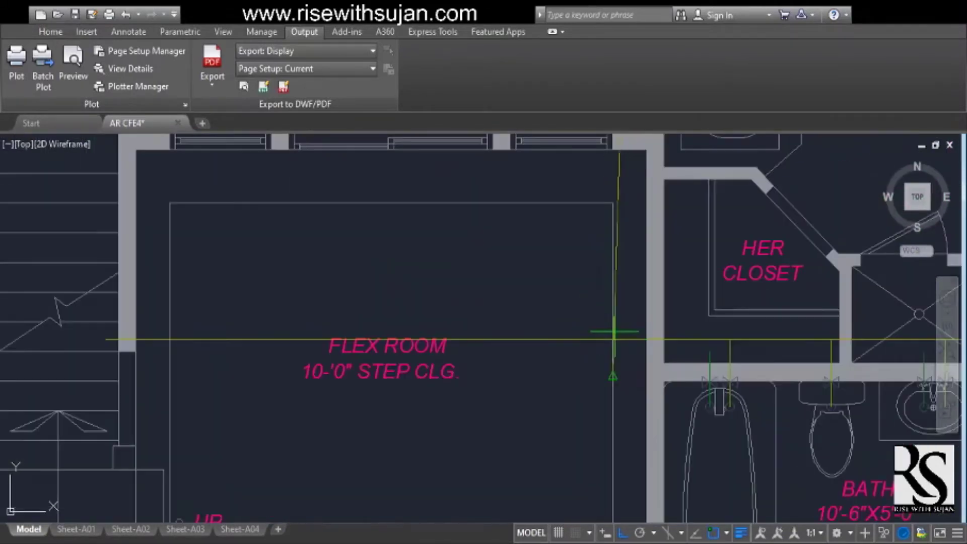
left_click(623, 338)
Step: Draw the hot water main from the upper master bath sink branch along the wall past the shower, plus a line from the shared bath sink
scroll(599, 328, "down", 6)
scroll(635, 295, "up", 2)
middle_click_drag(630, 282, 612, 345)
scroll(624, 241, "up", 5)
key("space")
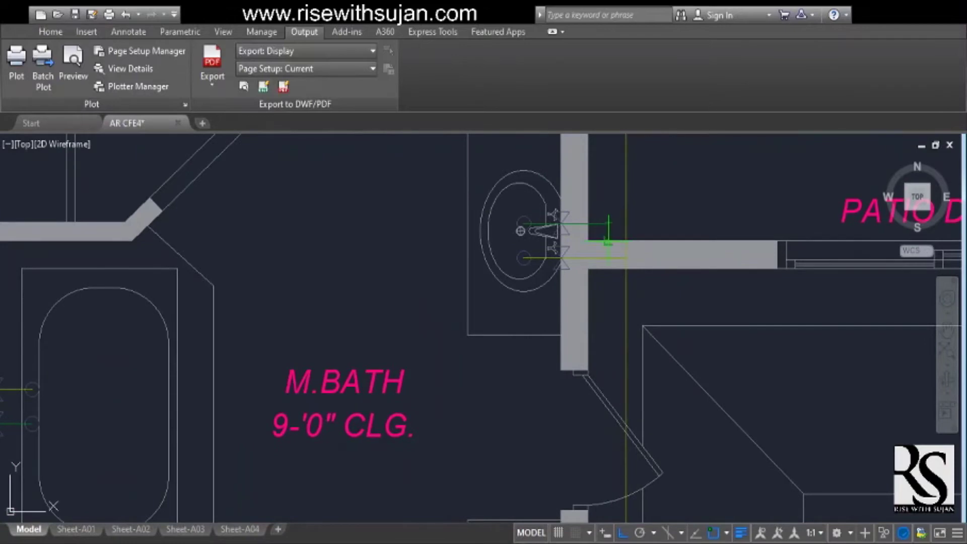
left_click(607, 223)
scroll(607, 227, "down", 6)
scroll(612, 302, "up", 4)
scroll(624, 297, "up", 8)
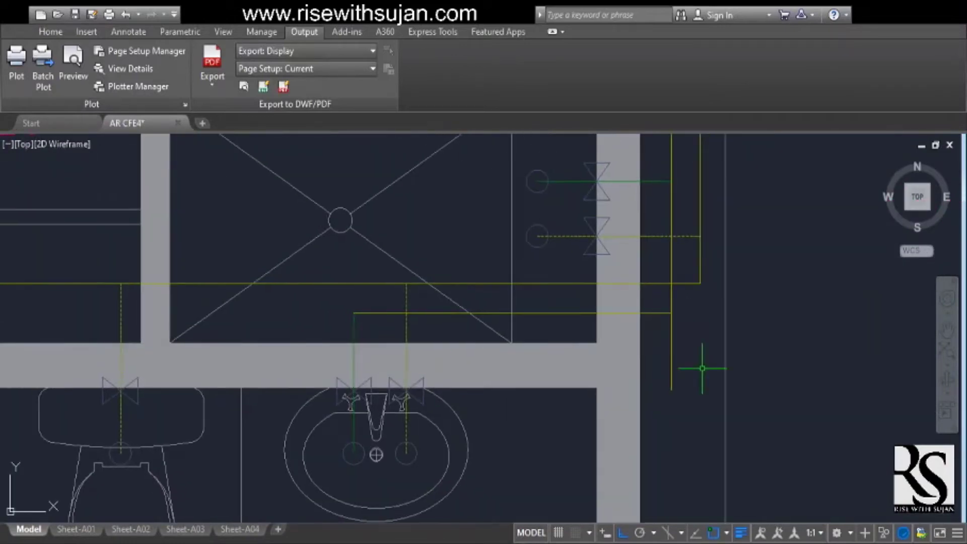
Step: Join the hot lines in a corner beside the shower and extend the hot main across the flex room to the stairs
left_click(666, 303)
scroll(666, 304, "down", 7)
middle_click_drag(542, 310, 608, 348)
scroll(604, 345, "up", 5)
left_click(699, 332)
scroll(700, 333, "down", 6)
middle_click_drag(413, 361, 660, 385)
scroll(659, 386, "down", 4)
scroll(567, 384, "up", 6)
left_click(617, 343)
key("Escape")
Step: Draw a vertical hot water line from the master bath tub branch to the hot main in the flex room
scroll(617, 337, "down", 6)
scroll(705, 302, "up", 5)
scroll(705, 206, "up", 2)
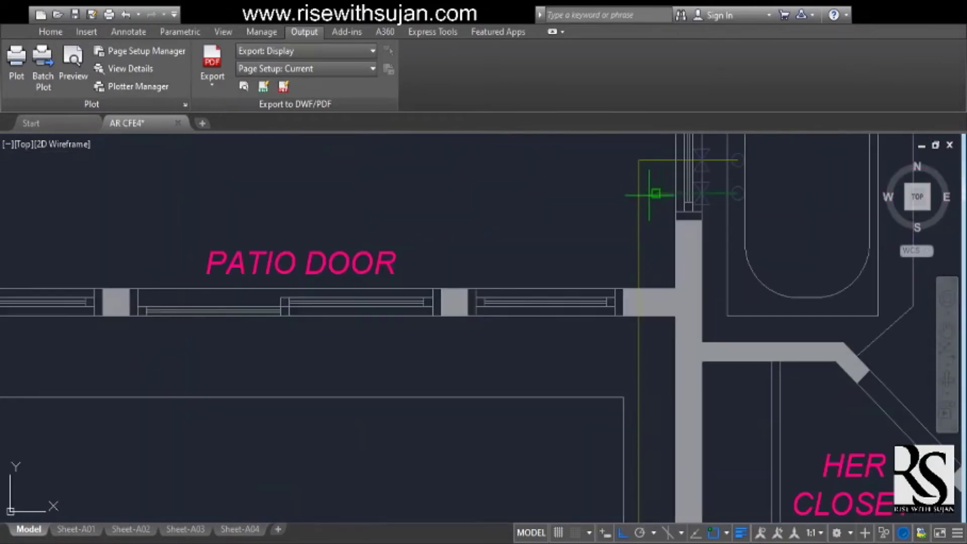
scroll(640, 181, "down", 2)
middle_click_drag(629, 243, 624, 206)
Step: Run the cold and hot lines from the garage risers along the wall to the stairs and join them to the flex room mains
scroll(639, 352, "up", 2)
scroll(611, 395, "down", 5)
scroll(509, 268, "up", 7)
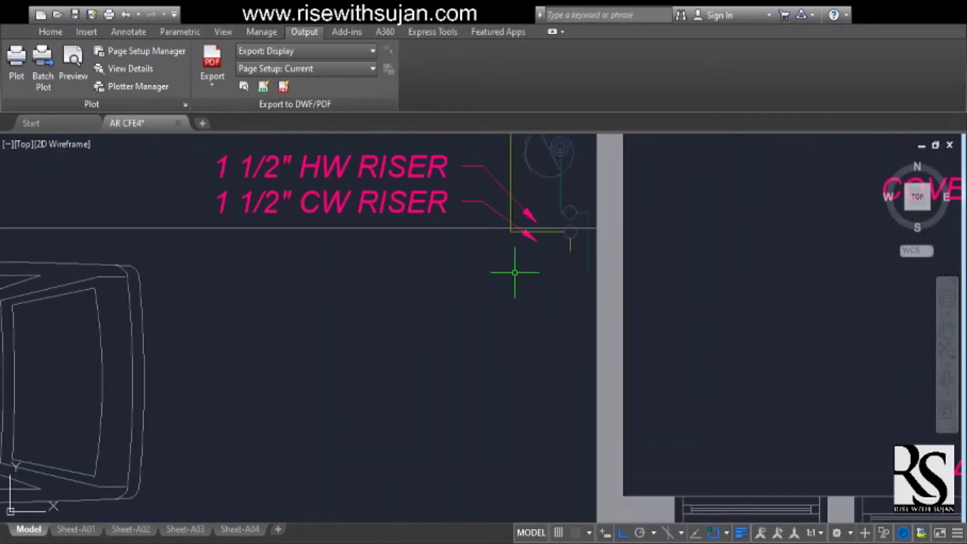
scroll(576, 247, "down", 6)
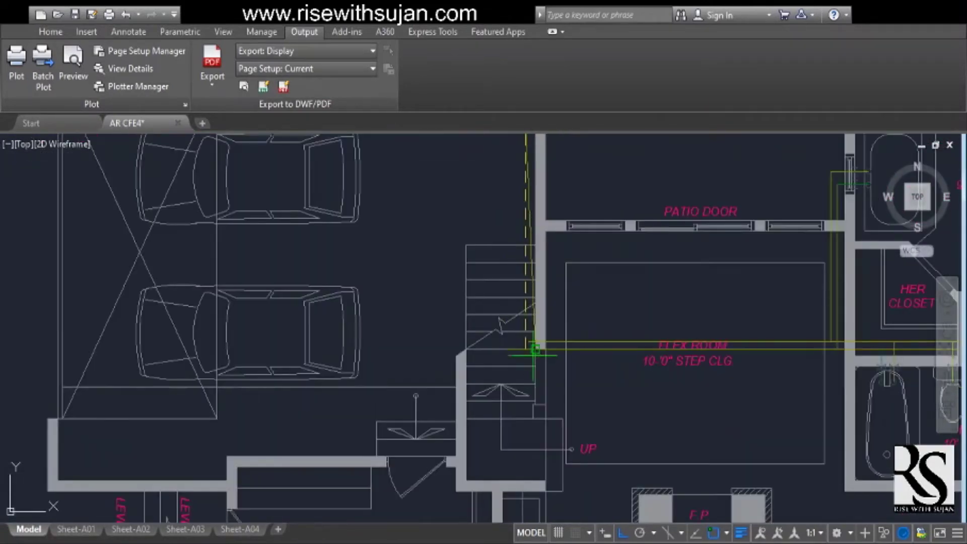
scroll(498, 309, "up", 6)
scroll(497, 345, "down", 5)
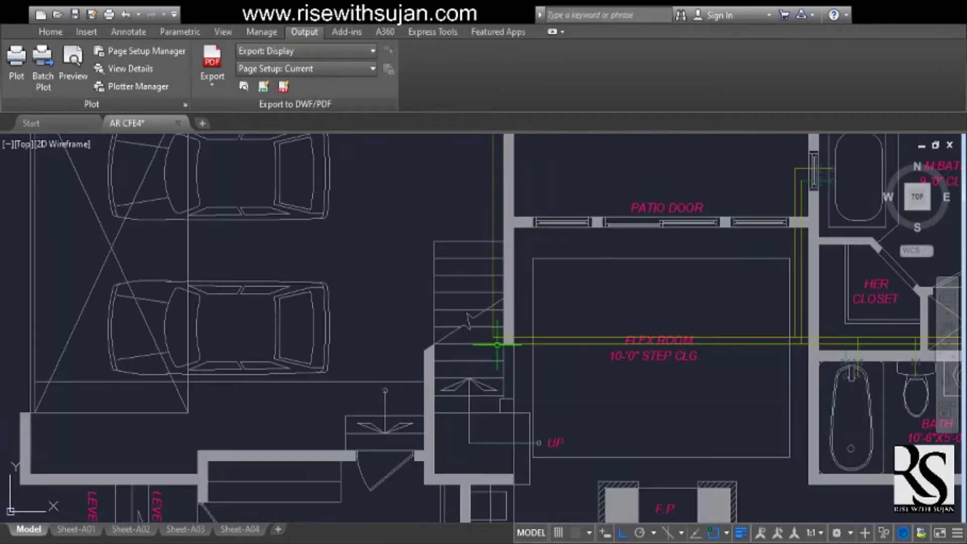
scroll(548, 370, "up", 3)
Step: Match the properties of the cold mains and the master tub's cold line to the master toilet's cold branch
mouse_move(606, 490)
middle_mouse_down()
mouse_move(544, 349)
mouse_move(328, 352)
middle_mouse_up()
scroll(327, 352, "down", 2)
scroll(599, 297, "up", 4)
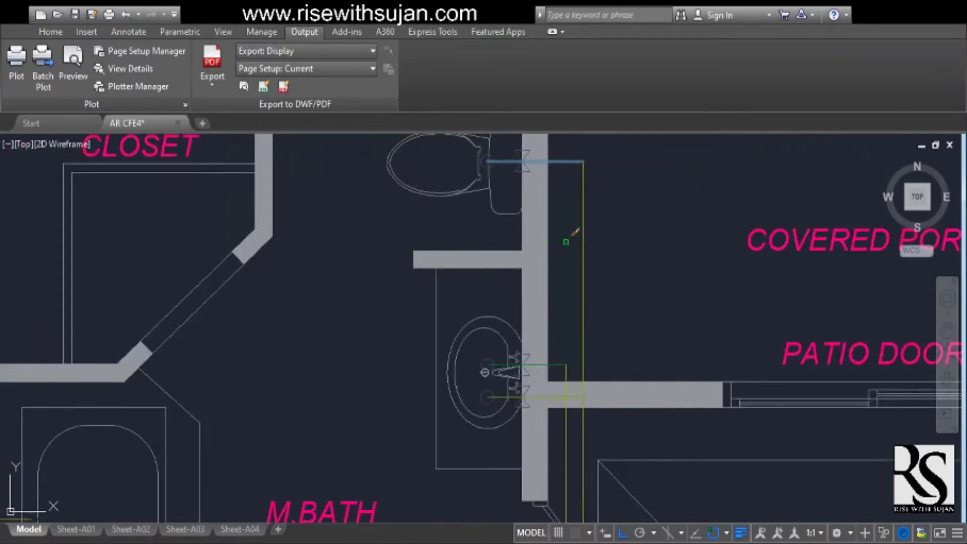
scroll(599, 296, "down", 5)
scroll(599, 296, "up", 6)
scroll(599, 296, "down", 3)
scroll(571, 353, "up", 5)
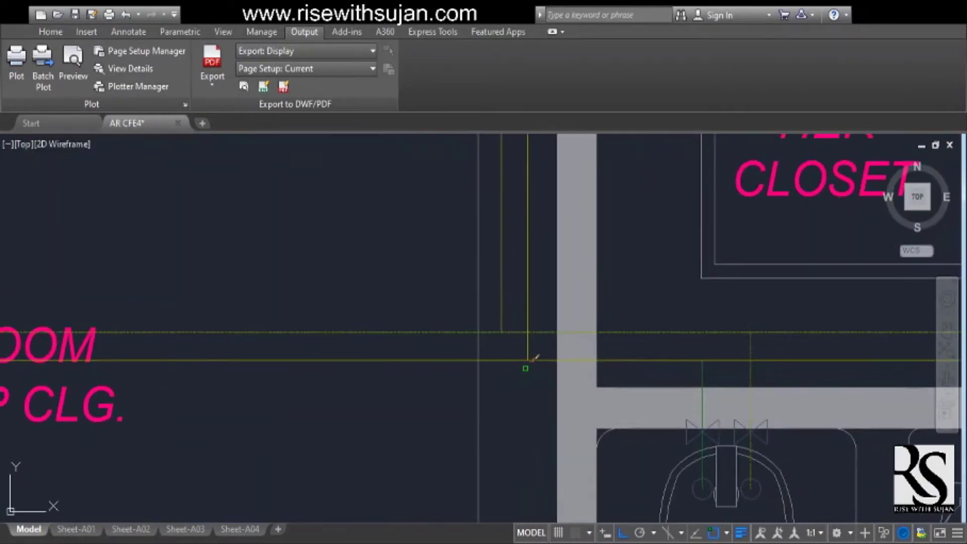
Step: Match the properties of the hot mains and the master tub's hot line to an existing hot water branch
scroll(509, 332, "down", 4)
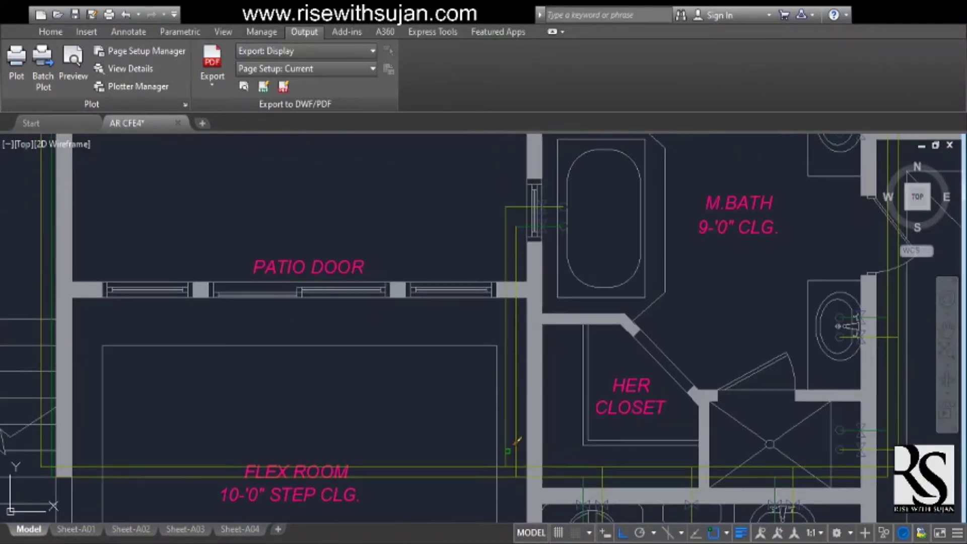
scroll(486, 222, "up", 5)
scroll(429, 246, "down", 4)
scroll(428, 247, "up", 5)
scroll(429, 246, "down", 5)
scroll(426, 255, "up", 5)
scroll(650, 311, "down", 3)
Step: Draw the cold line from the kitchen sink branch outside the exterior wall to the mud room sink branch and join the corner
middle_click_drag(649, 311, 185, 352)
scroll(356, 339, "up", 6)
scroll(356, 339, "down", 6)
middle_click_drag(410, 146, 521, 474)
scroll(516, 228, "down", 2)
middle_click_drag(196, 513, 648, 283)
scroll(536, 299, "up", 5)
scroll(537, 300, "down", 6)
scroll(401, 208, "up", 3)
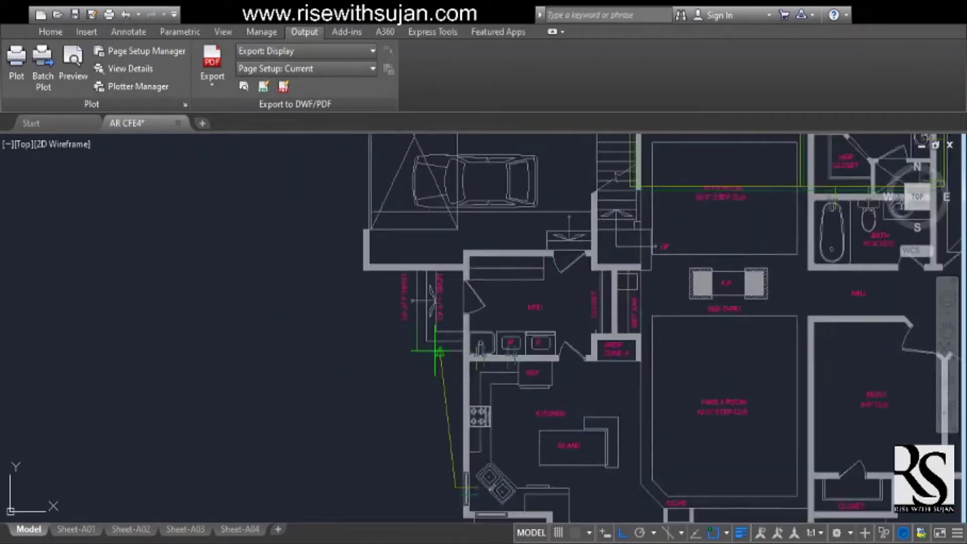
scroll(453, 371, "up", 4)
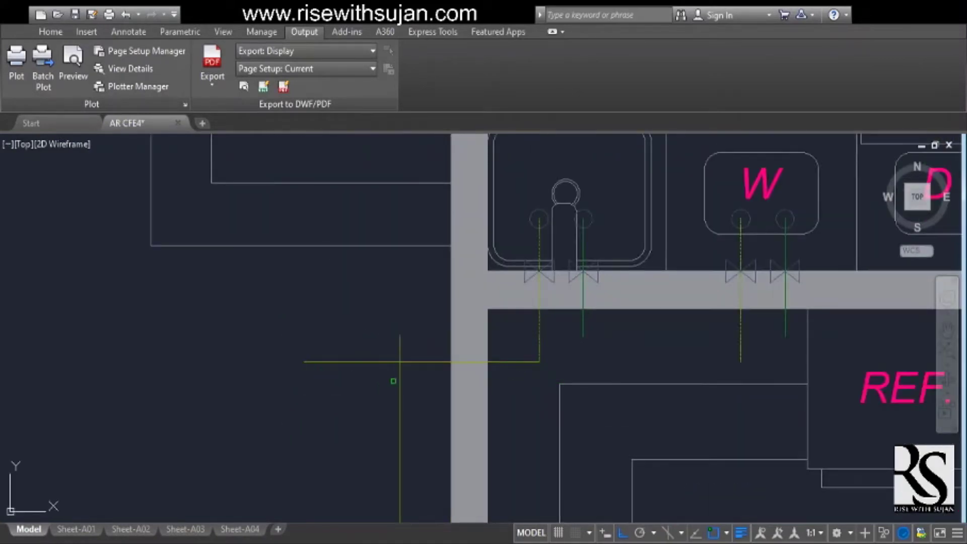
scroll(408, 403, "up", 4)
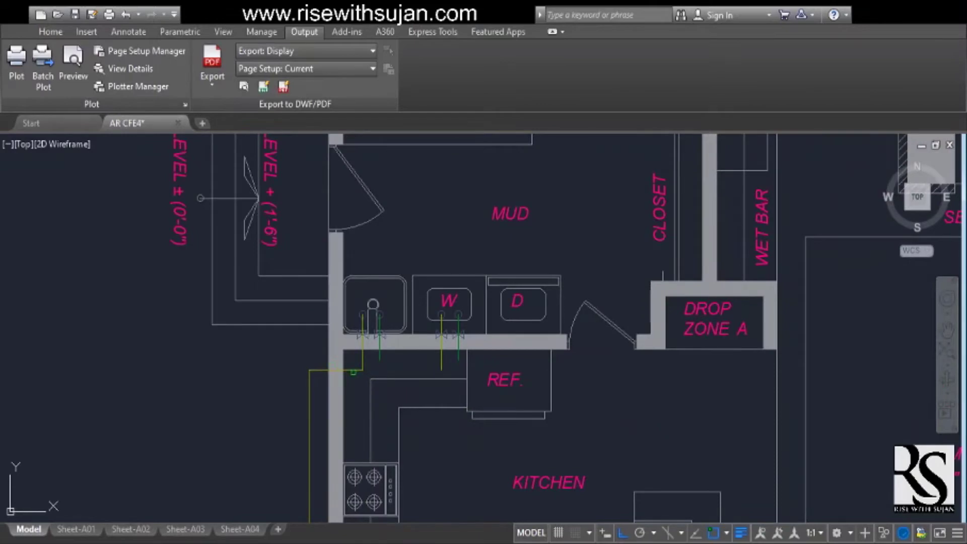
Step: Extend the mud room cold line past the washer branch and through the wet bar to the cold main at the stairs
scroll(451, 295, "up", 10)
left_click(465, 297)
scroll(467, 303, "down", 10)
middle_click_drag(479, 315, 545, 372)
scroll(461, 403, "up", 4)
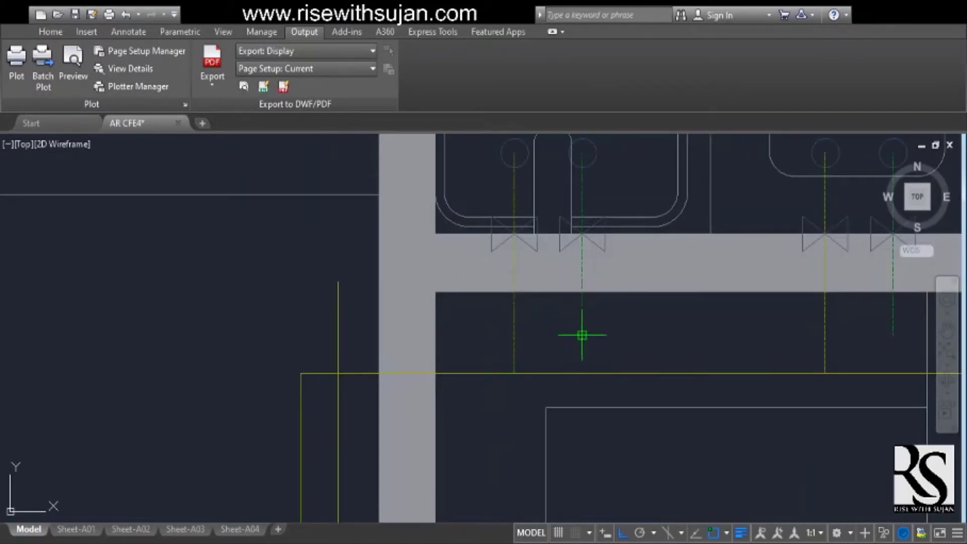
Step: Complete the hot line from the kitchen sink past the mud room sink and washer branches up to the hot main at the stairs
scroll(443, 391, "down", 6)
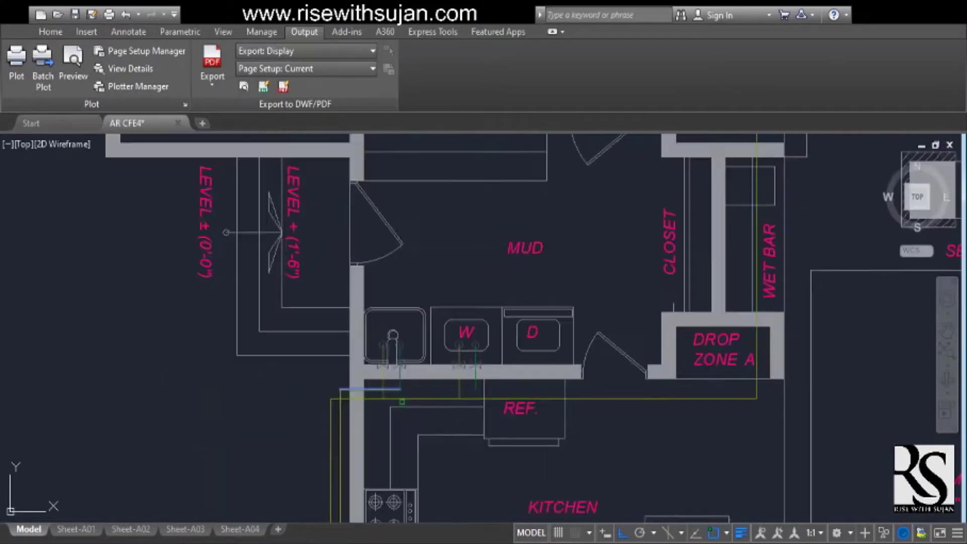
scroll(515, 216, "up", 7)
scroll(515, 216, "down", 6)
scroll(416, 381, "up", 6)
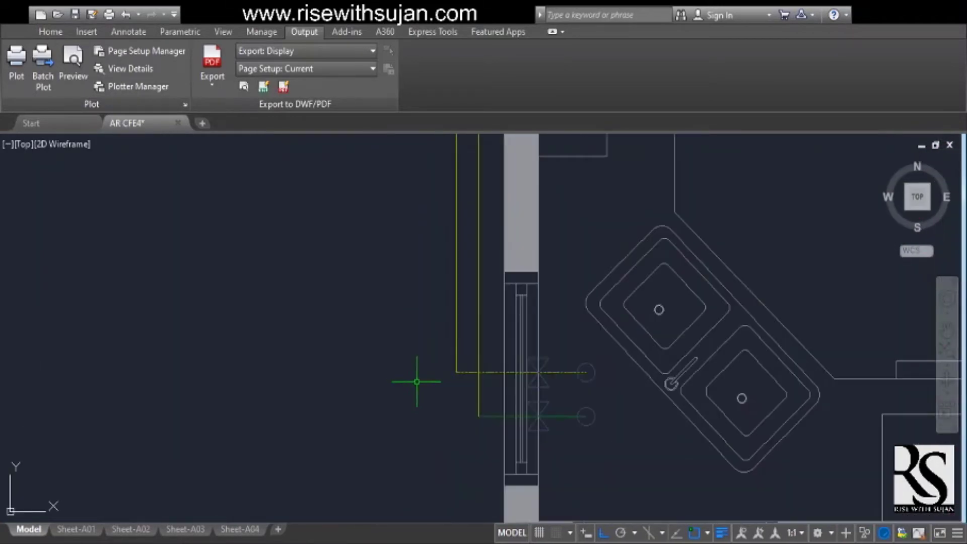
scroll(395, 314, "down", 5)
scroll(395, 274, "up", 5)
scroll(401, 339, "down", 6)
scroll(436, 365, "up", 7)
scroll(500, 345, "down", 5)
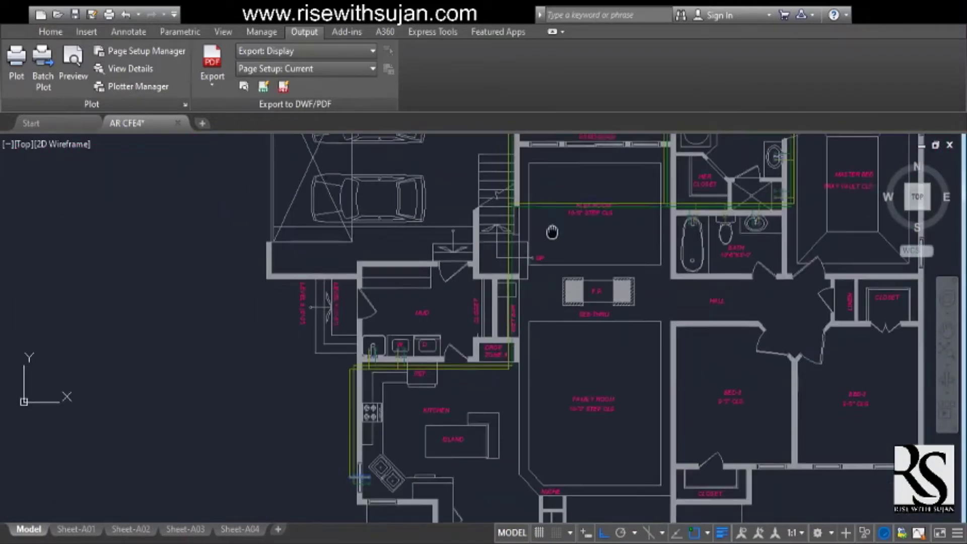
Step: Match the properties of the kitchen, mud room and stair supply lines to the cold and hot water branches
scroll(385, 313, "up", 7)
scroll(326, 341, "down", 5)
scroll(353, 333, "up", 7)
scroll(362, 330, "down", 3)
scroll(371, 334, "up", 3)
scroll(472, 331, "down", 6)
scroll(441, 302, "up", 5)
scroll(458, 319, "down", 2)
scroll(460, 327, "down", 5)
scroll(474, 355, "up", 5)
middle_click_drag(498, 375, 512, 372)
scroll(423, 391, "up", 3)
scroll(486, 346, "down", 7)
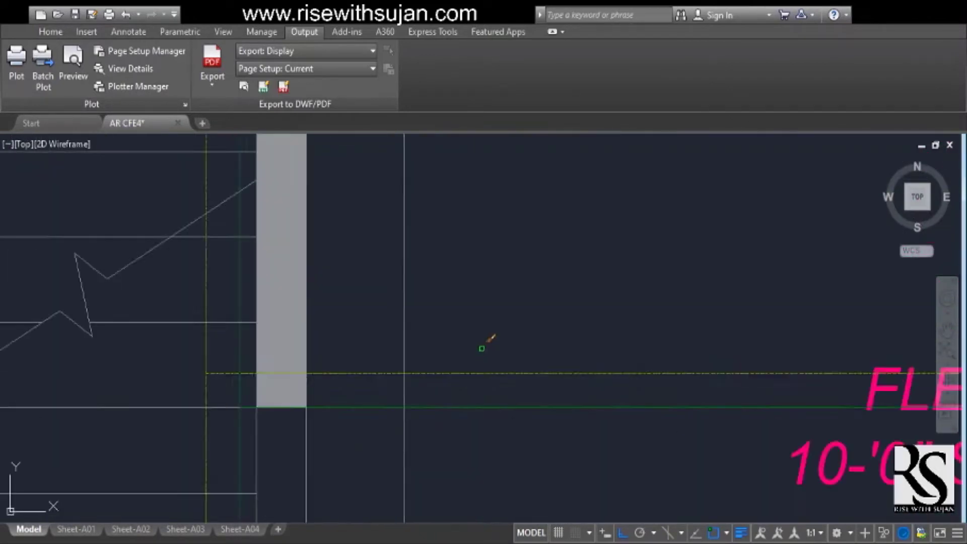
Step: Move the 1 1/2" HW RISER and 1 1/2" CW RISER labels below the risers in the garage
scroll(429, 271, "up", 1)
scroll(429, 271, "up", 5)
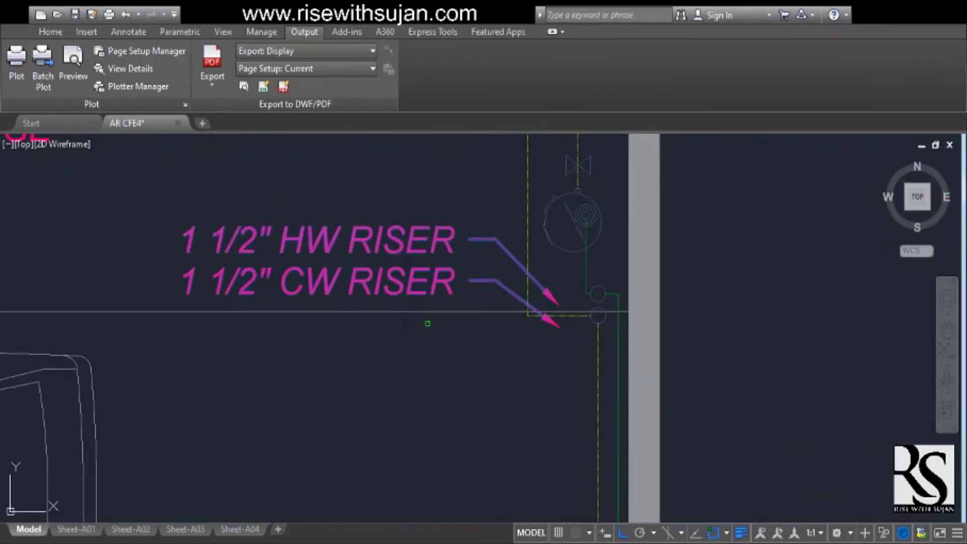
left_click(422, 440)
middle_click_drag(471, 404, 462, 393)
scroll(478, 394, "up", 1)
Step: Point the HW RISER leader arrow at the hot riser circle and the CW RISER arrow at the cold riser circle
left_click(564, 369)
left_click(589, 395)
scroll(659, 212, "up", 2)
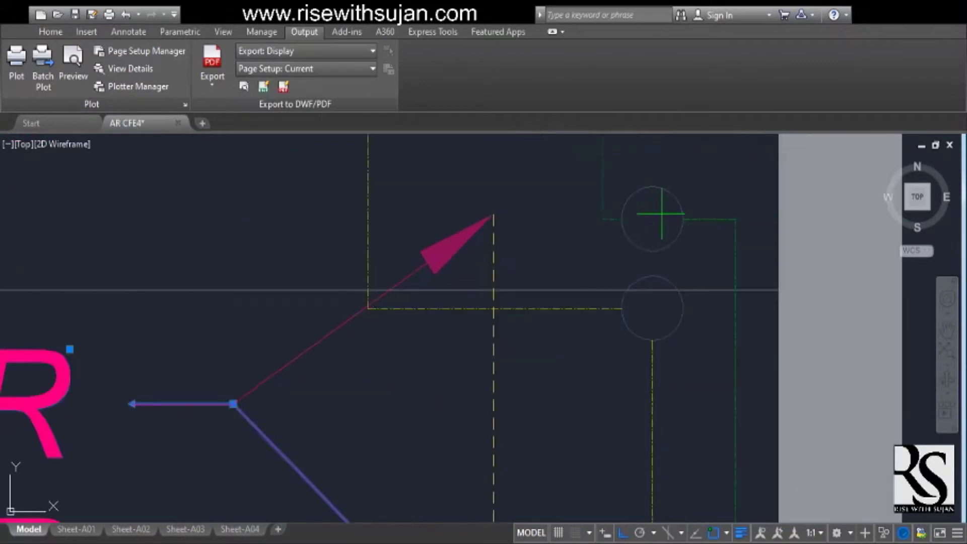
left_click(652, 219)
scroll(568, 169, "down", 3)
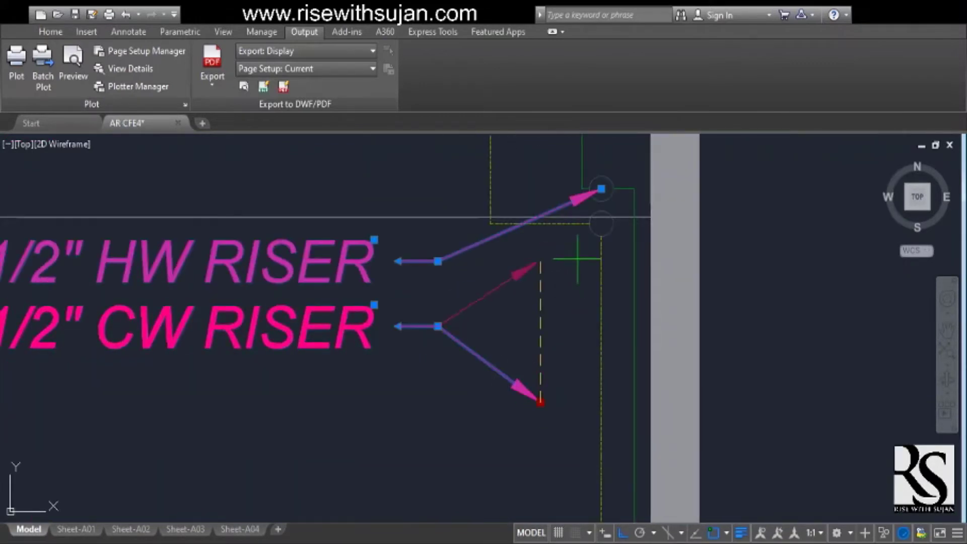
scroll(590, 235, "up", 4)
left_click(615, 207)
key("Escape")
Step: Stretch both riser labels horizontally closer to the risers, keeping the arrowheads on the riser circles
scroll(608, 240, "down", 6)
scroll(514, 284, "up", 4)
type("s")
left_click_drag(648, 176, 394, 387)
left_click(407, 397)
left_click(502, 398)
scroll(502, 398, "down", 3)
scroll(492, 388, "up", 4)
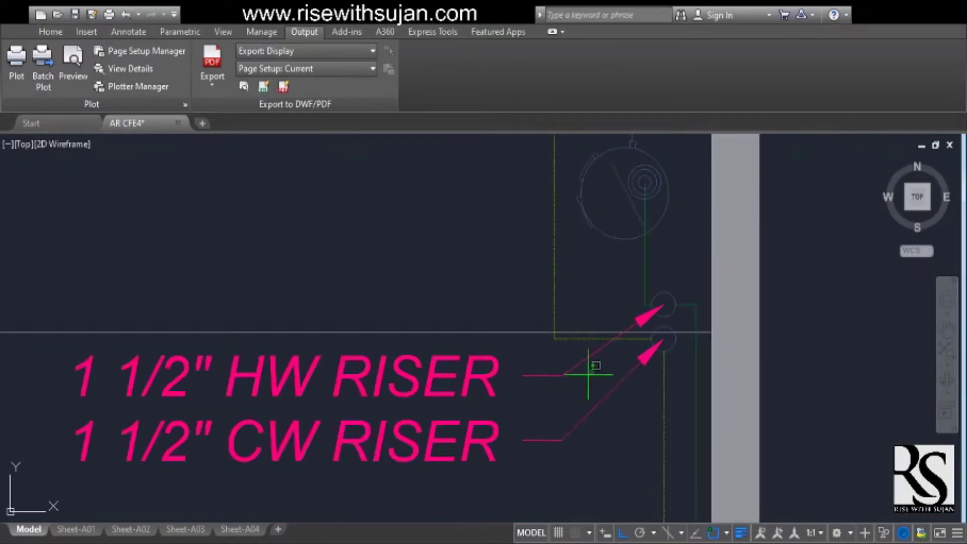
Step: Change the drawing title below the main floor plan to MAIN FLOOR WATER PLAN
scroll(492, 352, "down", 4)
scroll(342, 271, "down", 4)
scroll(471, 425, "down", 2)
middle_click_drag(471, 424, 459, 269)
scroll(383, 322, "down", 4)
scroll(720, 337, "up", 2)
scroll(121, 418, "up", 6)
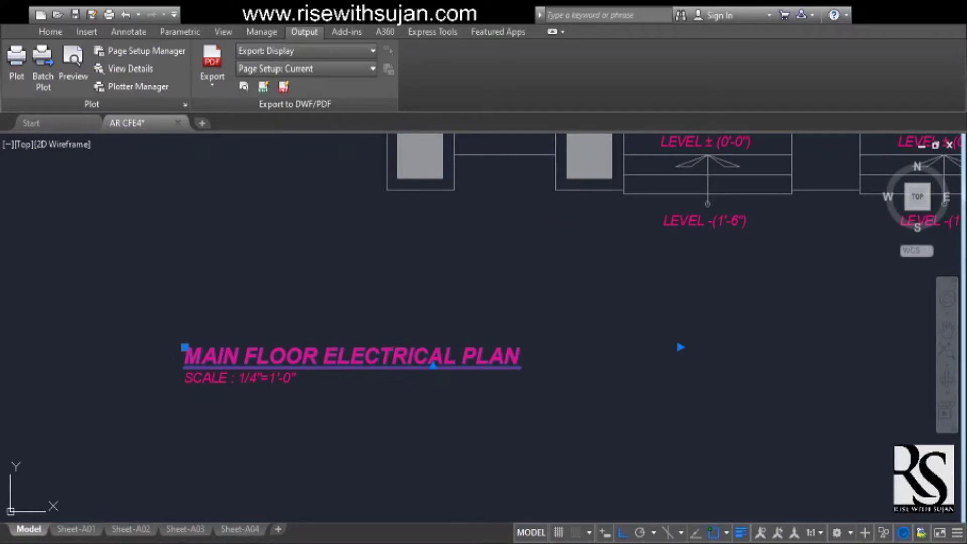
double_click(335, 357)
left_click_drag(303, 360, 630, 388)
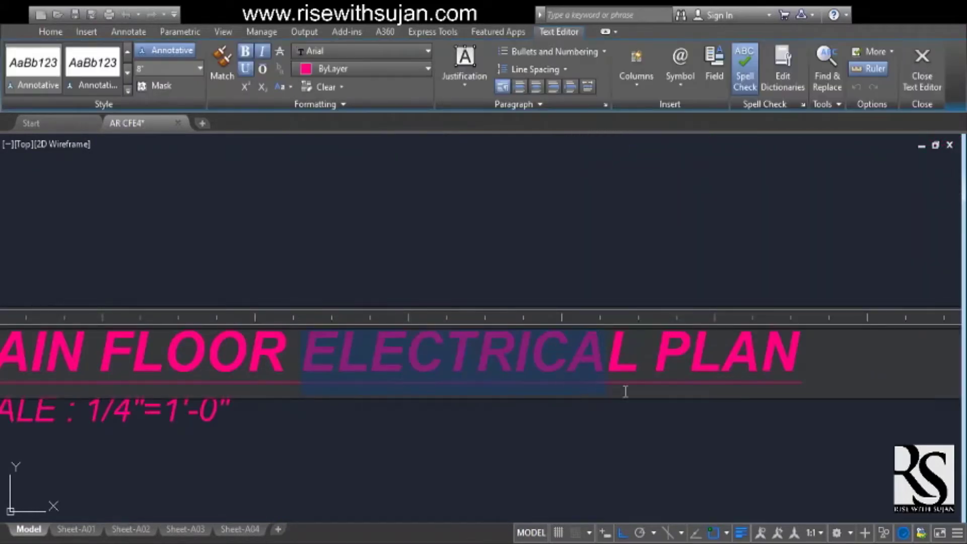
type("water")
key("BackSpace")
key("BackSpace")
key("BackSpace")
key("BackSpace")
key("BackSpace")
key("BackSpace")
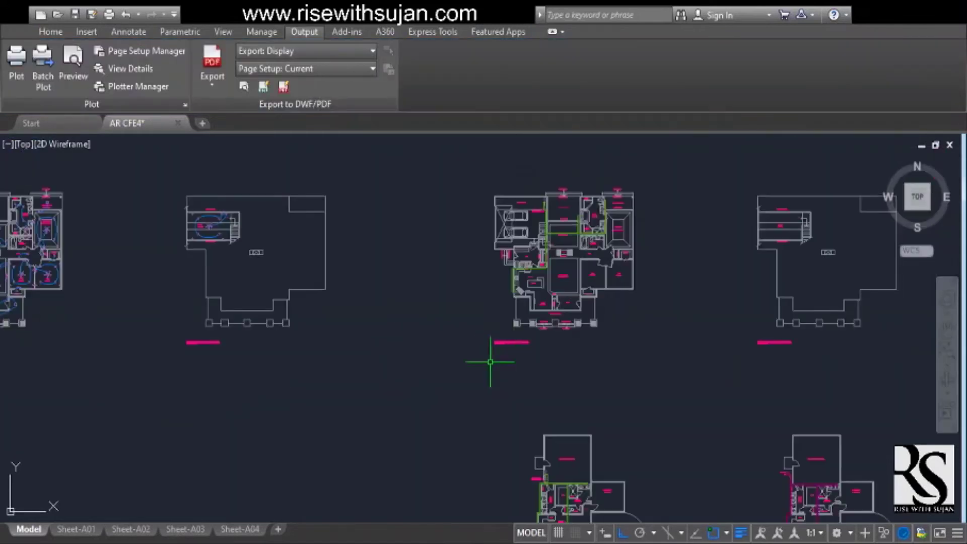
Step: Copy the finished main floor water plan and its title to the free space beyond the neighbouring upper floor plan
scroll(468, 348, "down", 2)
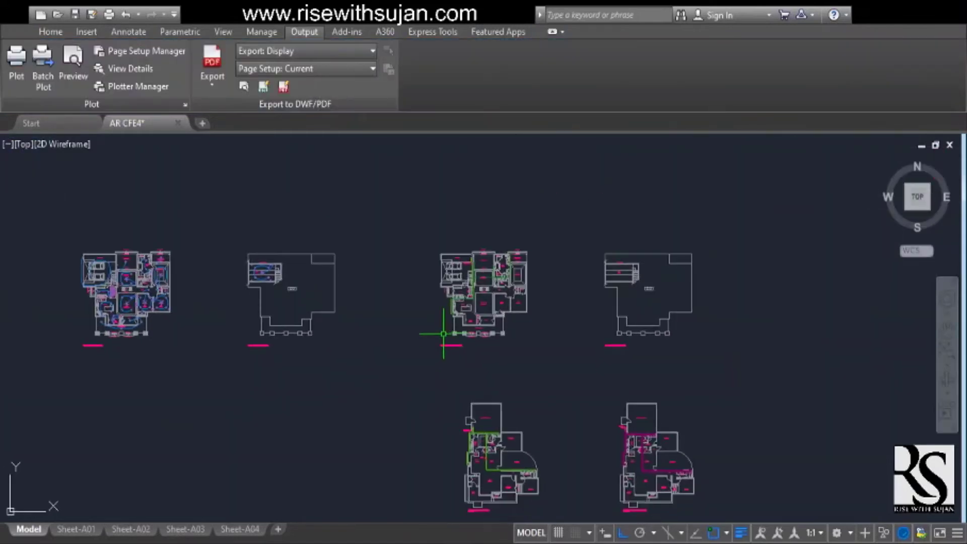
scroll(587, 356, "down", 2)
scroll(576, 273, "up", 8)
left_click(576, 274)
scroll(475, 281, "down", 2)
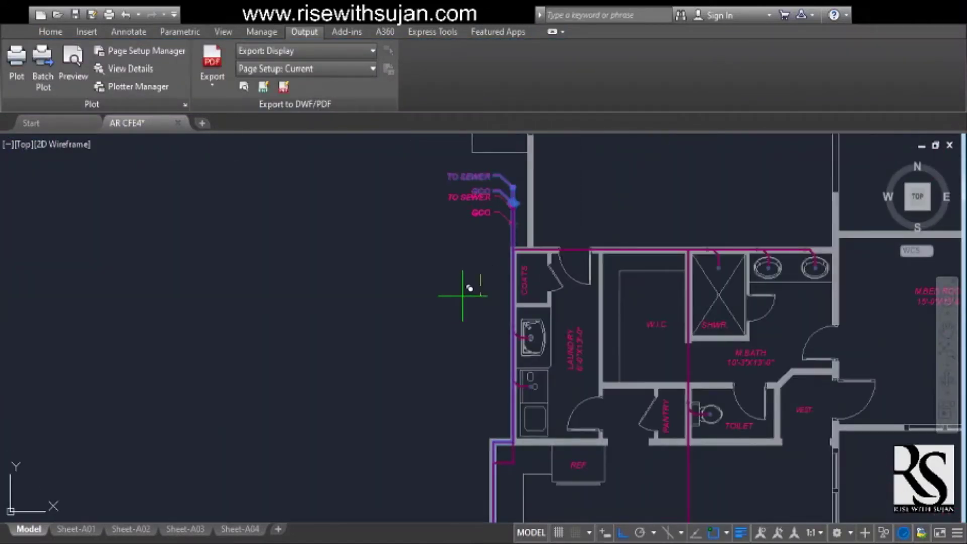
scroll(469, 290, "down", 5)
scroll(579, 285, "up", 1)
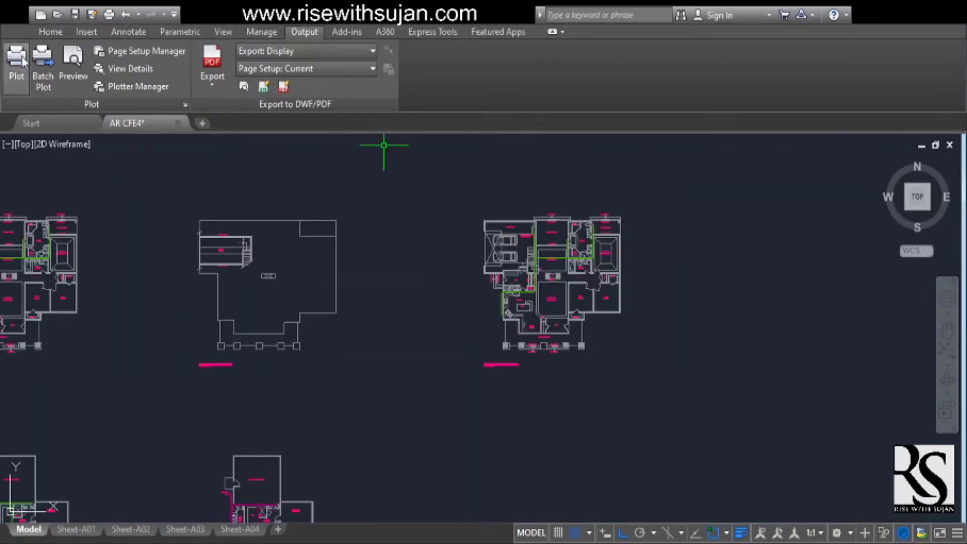
Step: Hide the water piping layers and strip the piping from the copied main floor plan, keeping the architectural layout
left_click(50, 32)
scroll(640, 236, "up", 6)
left_click(536, 292)
scroll(533, 287, "down", 4)
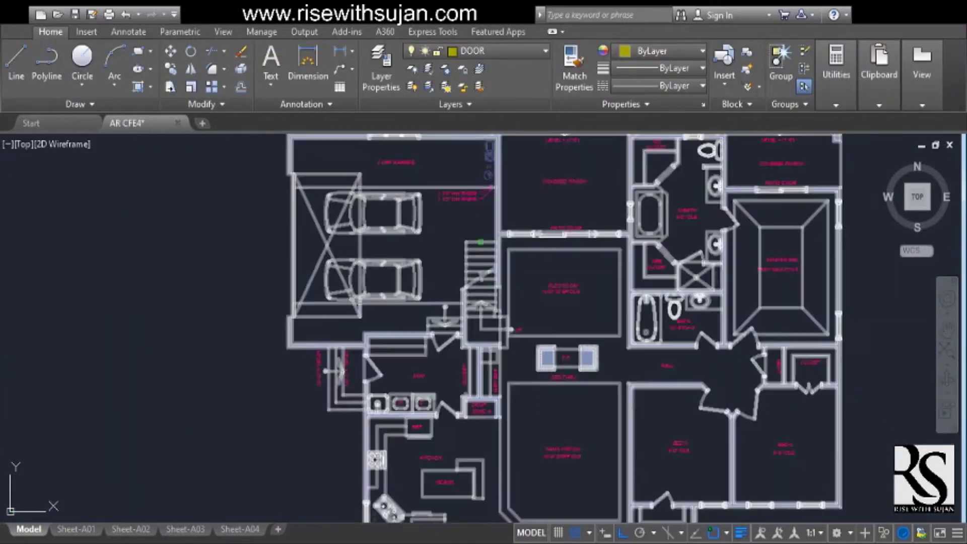
scroll(493, 185, "up", 4)
scroll(471, 215, "down", 5)
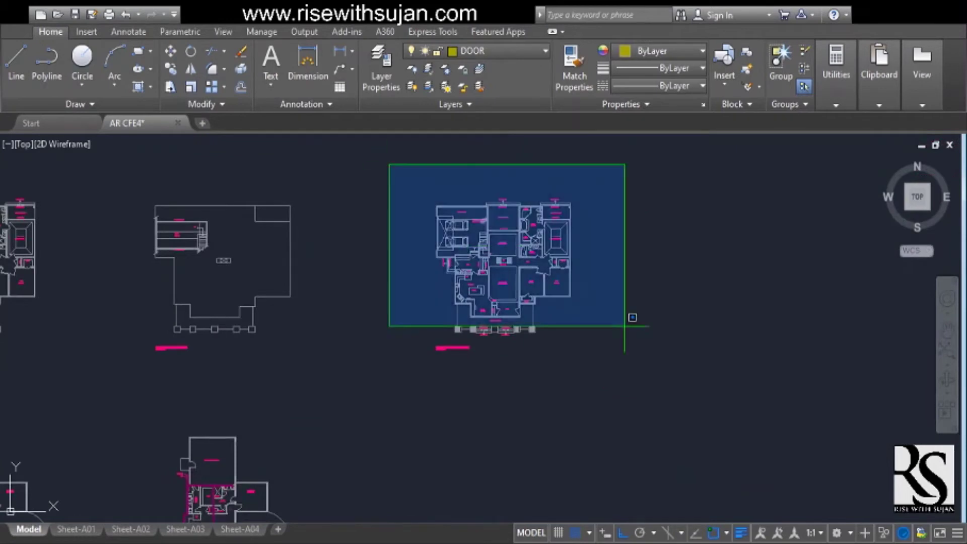
scroll(608, 317, "down", 4)
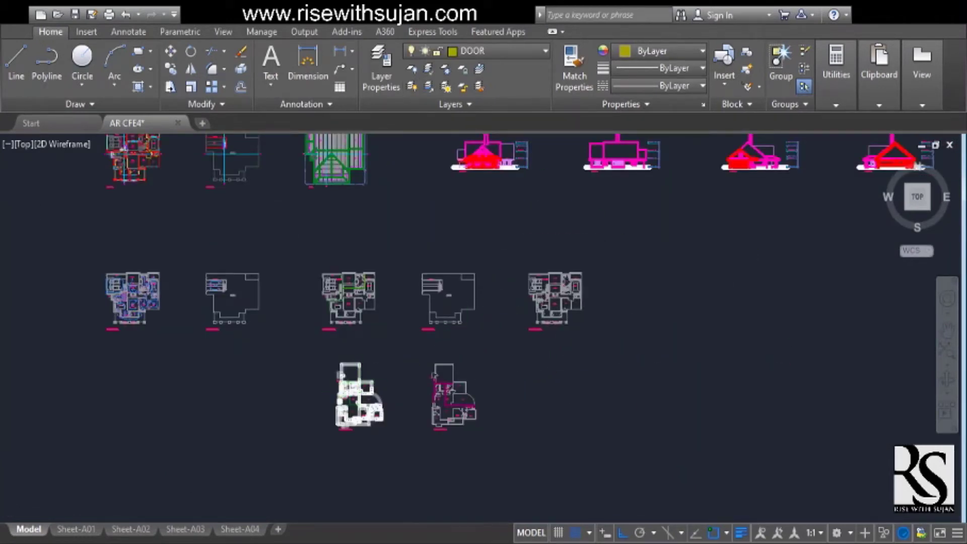
Step: Copy the sewer outlet pipe, cleanout and TO SEWER and GCO labels from the reference sanitary plan to outside the copied main floor's kitchen
scroll(327, 356, "up", 8)
scroll(328, 356, "down", 2)
scroll(478, 201, "up", 3)
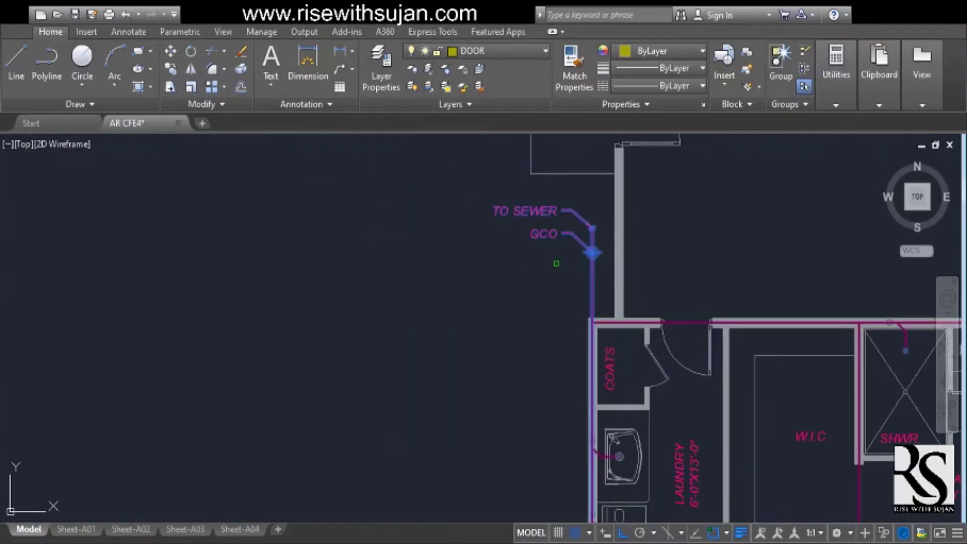
scroll(643, 238, "down", 8)
scroll(579, 280, "up", 5)
scroll(524, 328, "down", 2)
scroll(472, 332, "up", 3)
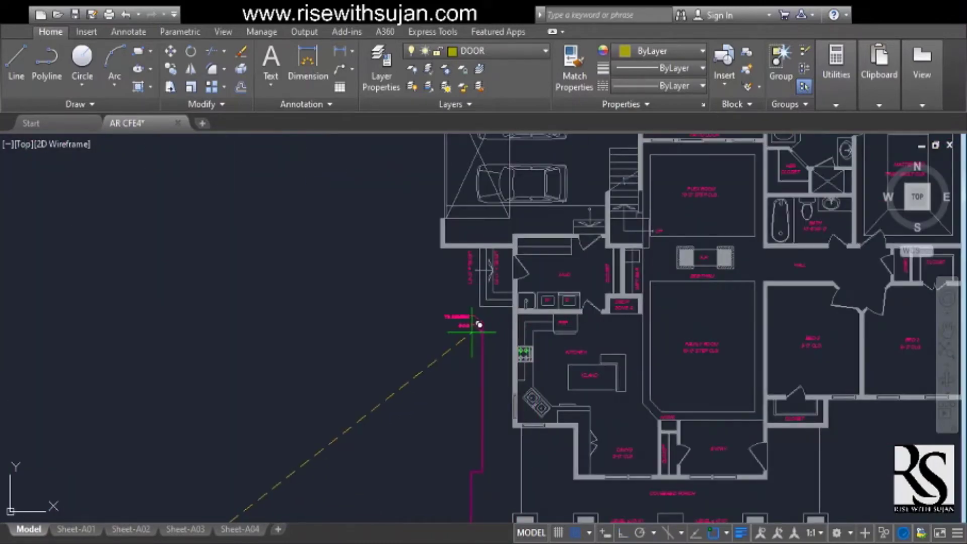
scroll(485, 328, "down", 2)
scroll(460, 320, "up", 2)
scroll(433, 327, "up", 2)
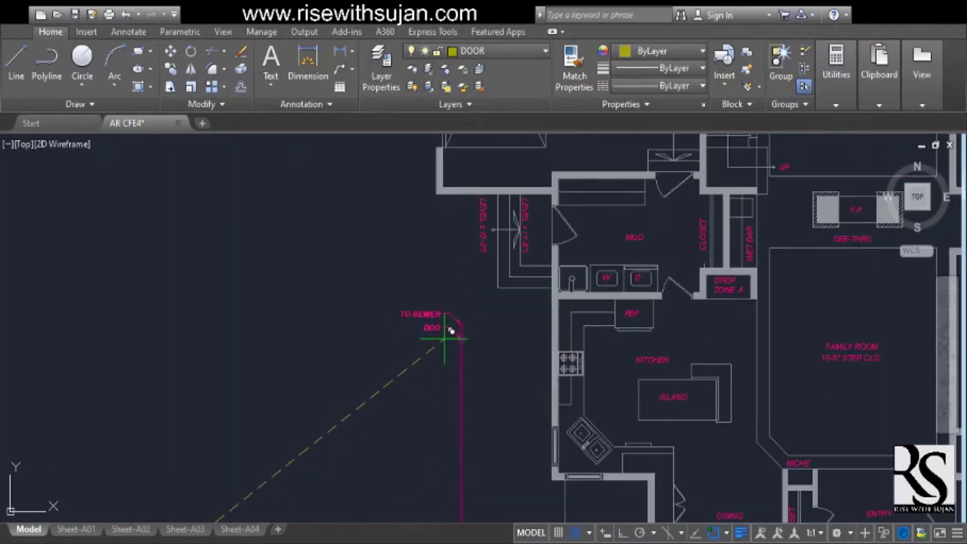
Step: Rotate the sewer pipe to run horizontally through the kitchen's exterior wall and turn the TO SEWER and GCO labels back to horizontal text
scroll(412, 354, "down", 3)
scroll(349, 270, "up", 3)
scroll(354, 384, "up", 2)
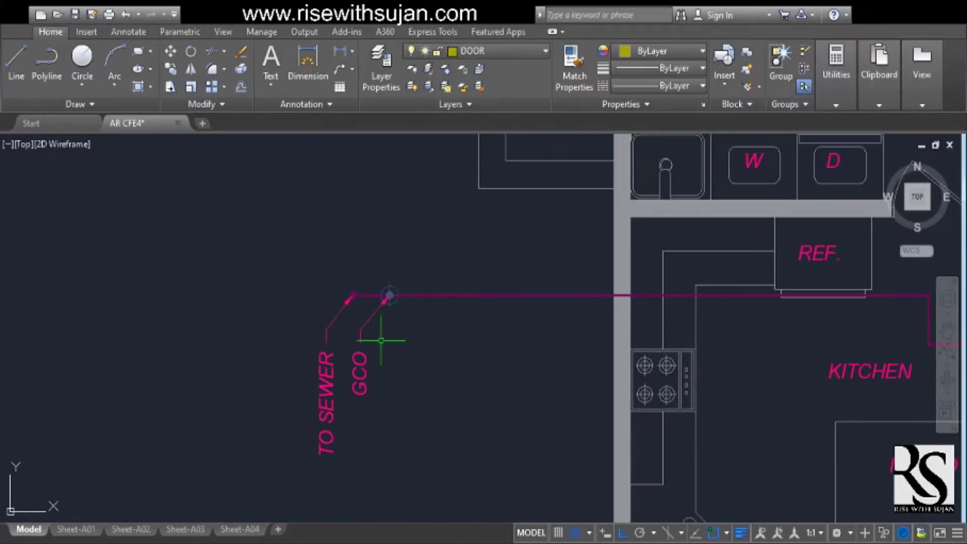
scroll(389, 295, "up", 4)
scroll(394, 381, "down", 2)
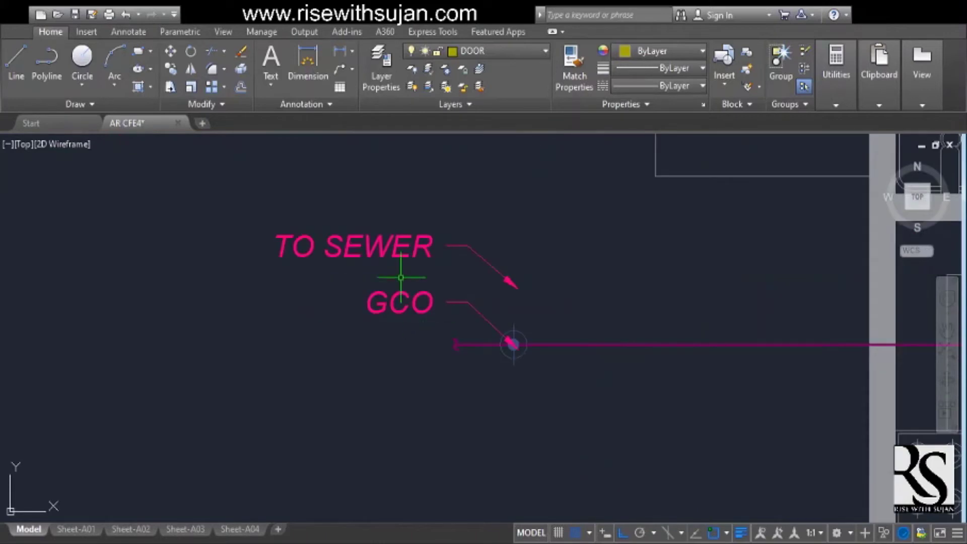
Step: Shift the cleanout and pipe break symbol close to the kitchen's exterior wall and place the GCO label's arrowhead on the cleanout
middle_click_drag(412, 246, 413, 205)
type("co")
key("space")
left_click(370, 236)
left_click(575, 399)
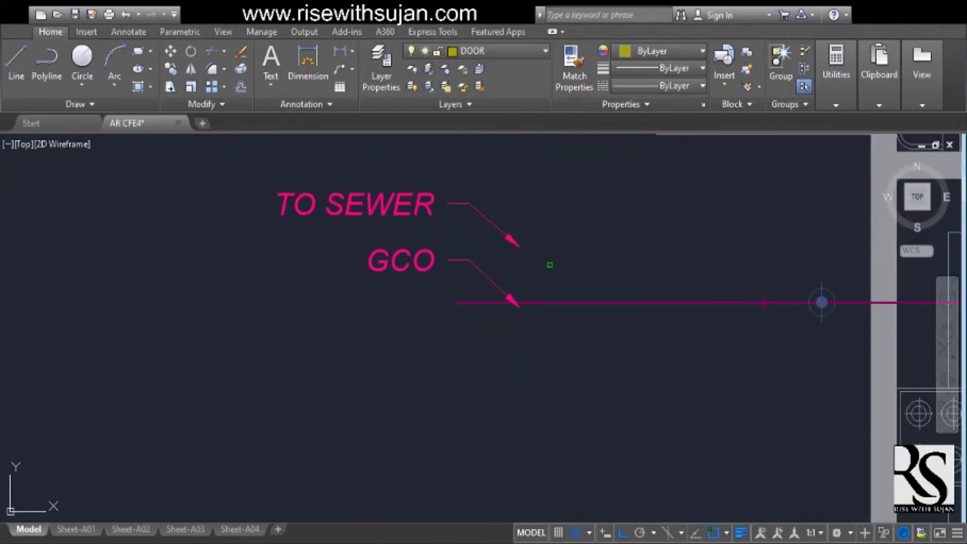
scroll(556, 328, "down", 5)
scroll(478, 298, "up", 5)
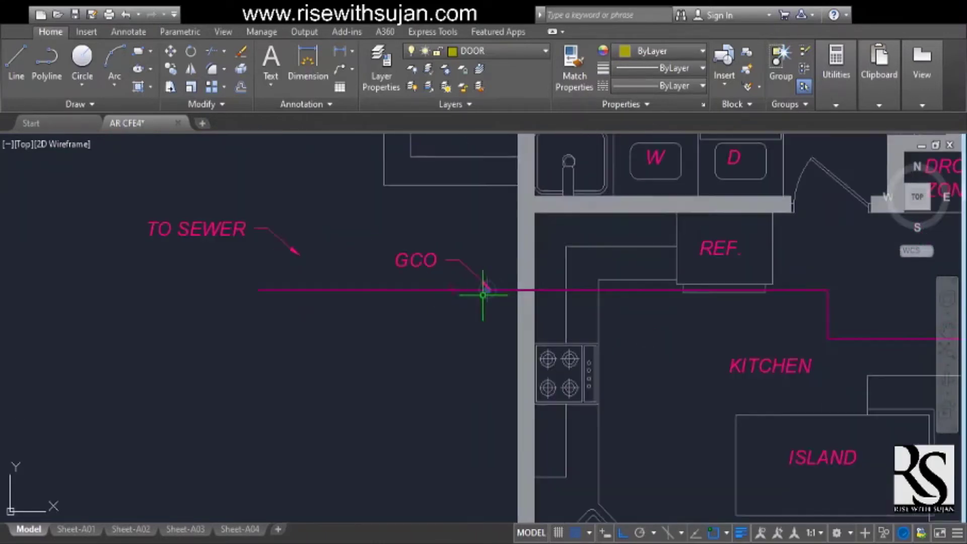
left_click(550, 326)
middle_click_drag(478, 319, 556, 328)
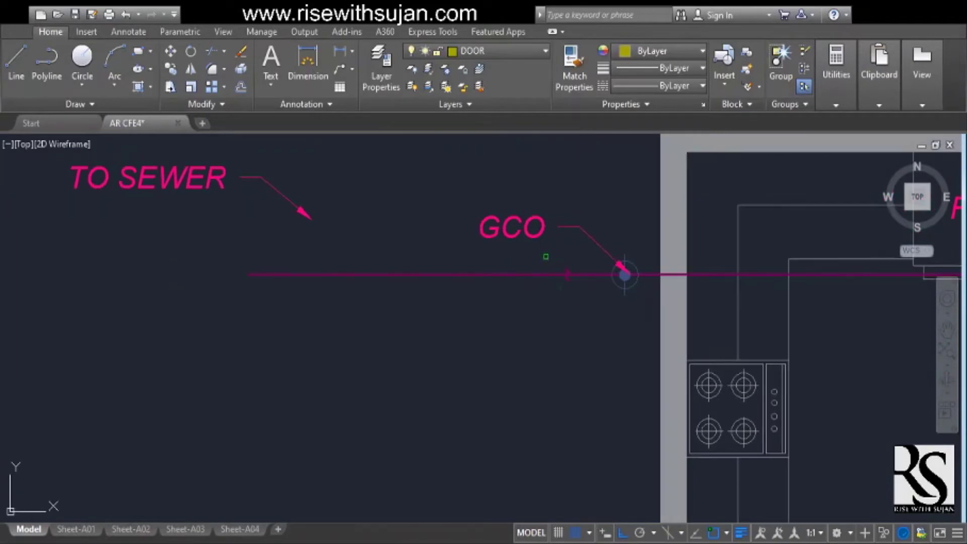
Step: Shorten the sewer pipe to end at the break symbol and stretch the GCO label up from the cleanout
key("Escape")
scroll(514, 295, "down", 2)
scroll(547, 281, "up", 2)
left_click(544, 304)
left_click(553, 304)
left_click(578, 267)
key("Escape")
middle_click_drag(438, 337, 516, 334)
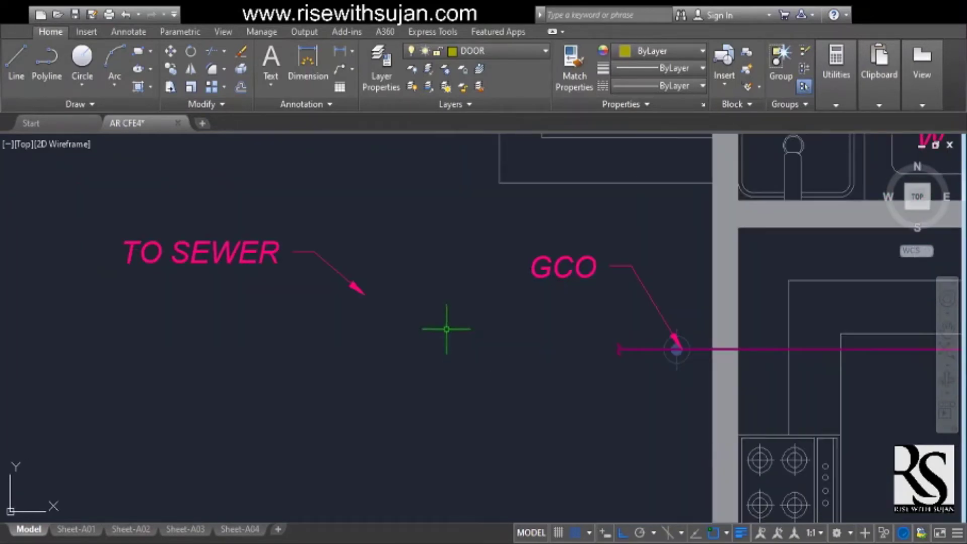
Step: Move the TO SEWER label so its arrowhead meets the pipe break, and raise the GCO label above it
left_click(364, 296)
left_click(619, 345)
middle_click_drag(568, 365, 581, 428)
scroll(672, 358, "up", 2)
left_click(708, 278)
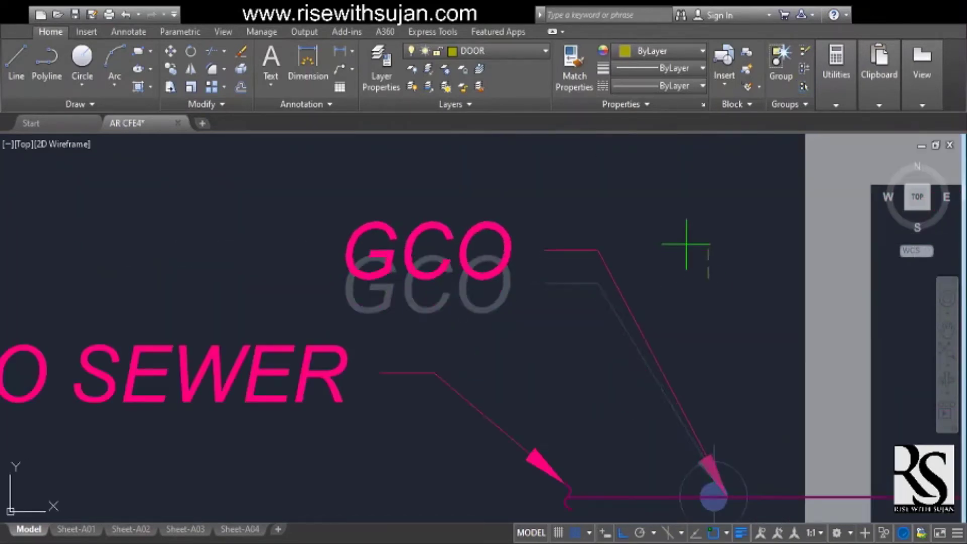
left_click(686, 250)
Step: Stretch the TO SEWER label toward the pipe end and pull the GCO label sideways to stack above it
middle_click_drag(383, 389, 582, 315)
scroll(582, 315, "down", 1)
left_click(582, 304)
left_click(563, 304)
left_click(611, 376)
key("Escape")
middle_click_drag(686, 269, 661, 379)
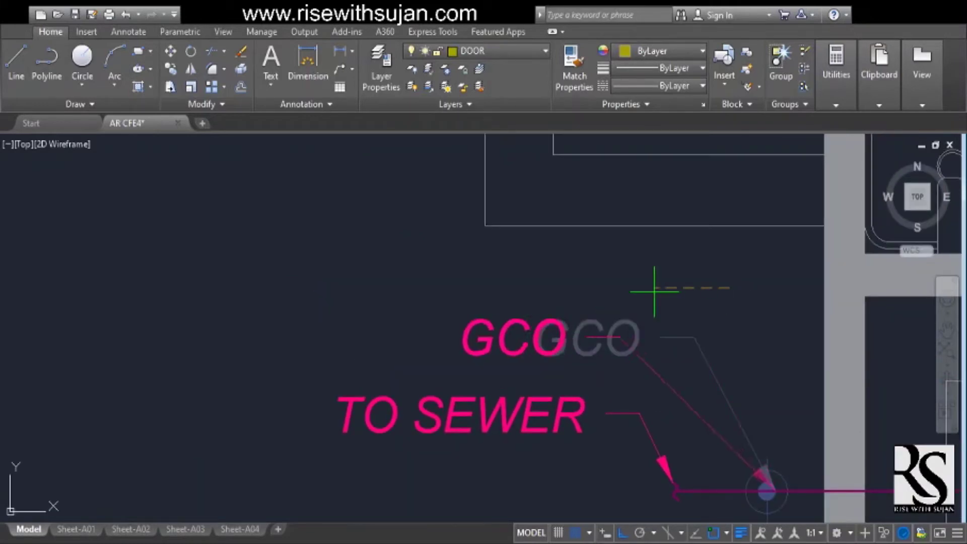
left_click(698, 288)
middle_click_drag(669, 320, 663, 361)
Step: Fine-tune the positions of the GCO and TO SEWER labels so they line up beside the pipe end
scroll(677, 362, "up", 2)
left_click(714, 330)
left_click(686, 331)
scroll(638, 277, "down", 4)
scroll(641, 454, "up", 4)
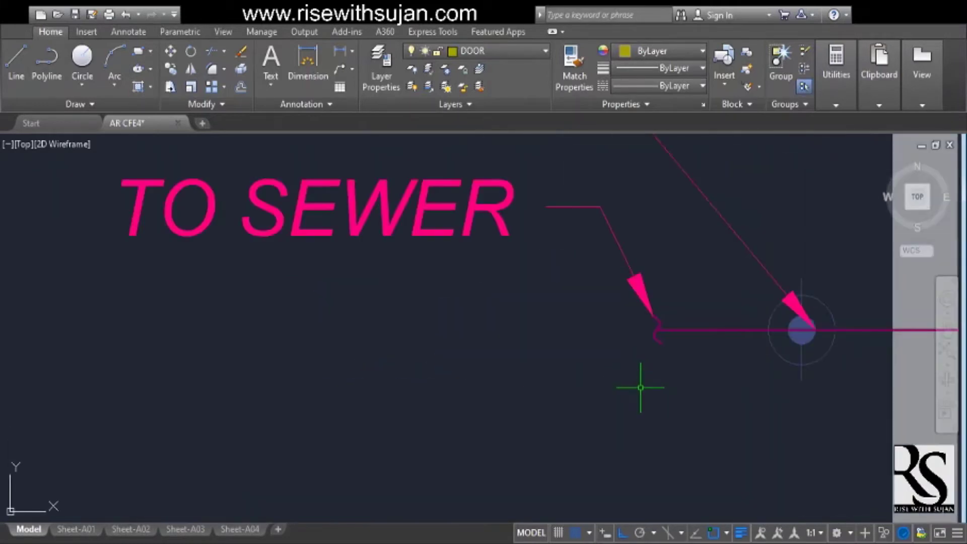
scroll(594, 399, "down", 4)
scroll(620, 399, "up", 4)
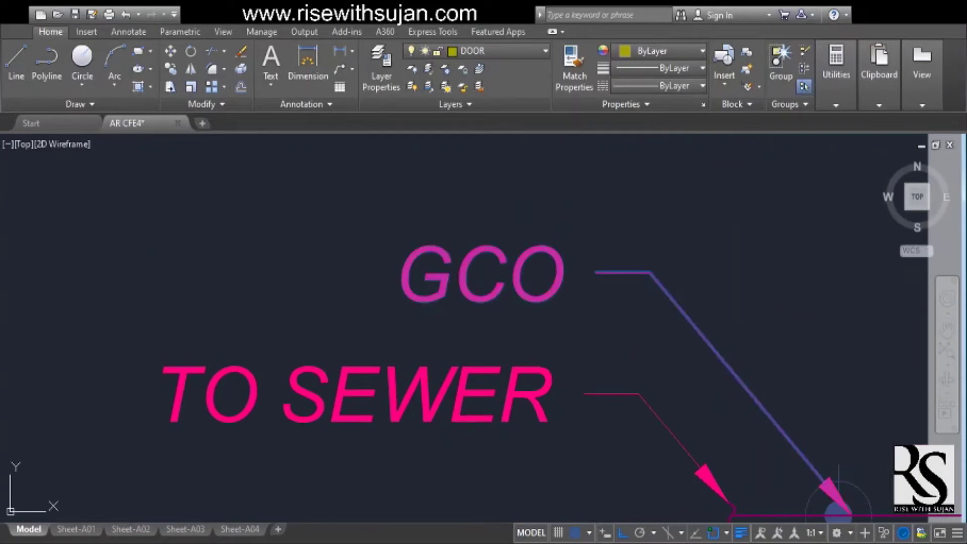
scroll(633, 368, "down", 5)
scroll(507, 380, "down", 2)
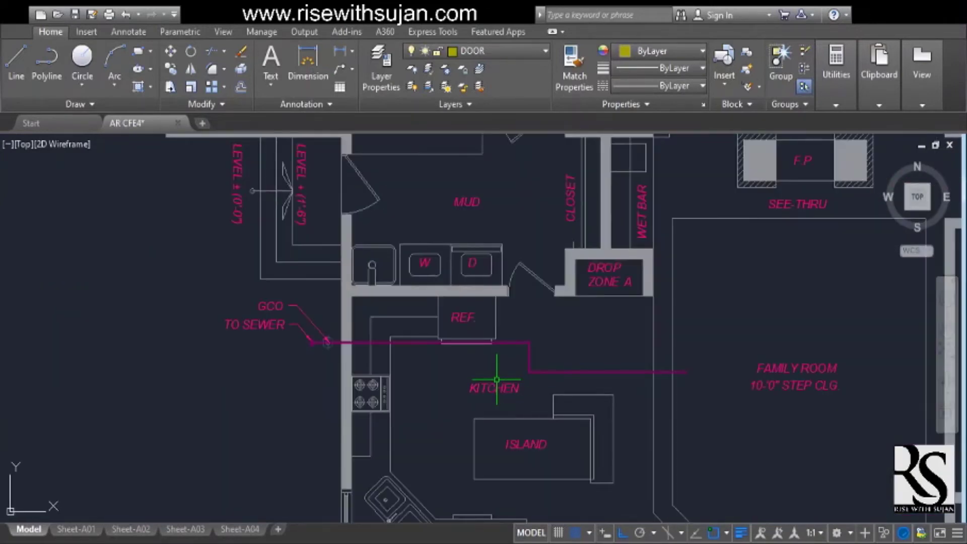
Step: Remove the jogged section of the sewer pipe past the refrigerator, keeping only the straight run into the kitchen
middle_click_drag(483, 426, 483, 372)
scroll(518, 311, "up", 2)
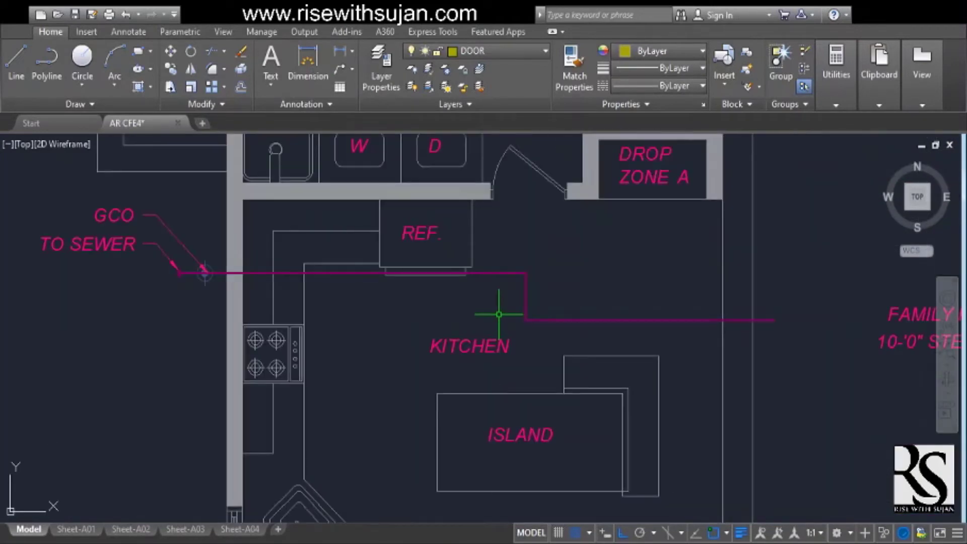
scroll(523, 305, "up", 4)
scroll(550, 338, "down", 10)
middle_click_drag(680, 270, 459, 433)
middle_click_drag(554, 283, 586, 296)
Step: Copy the bathtub drain branch with its vent circle from the reference plan's hall bath to beside the master bath toilet
scroll(586, 297, "down", 4)
scroll(628, 434, "up", 8)
scroll(580, 309, "up", 2)
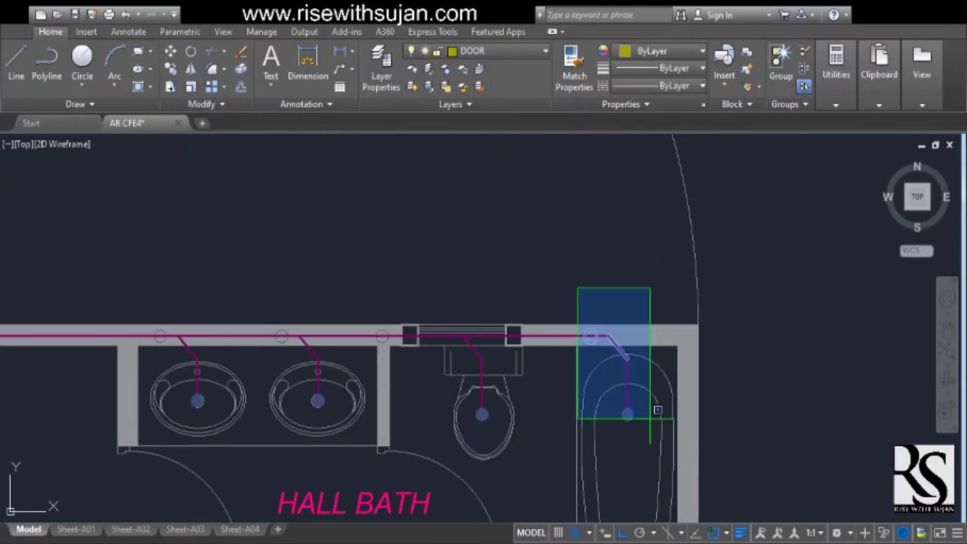
scroll(659, 414, "down", 5)
scroll(695, 307, "up", 6)
scroll(658, 317, "up", 3)
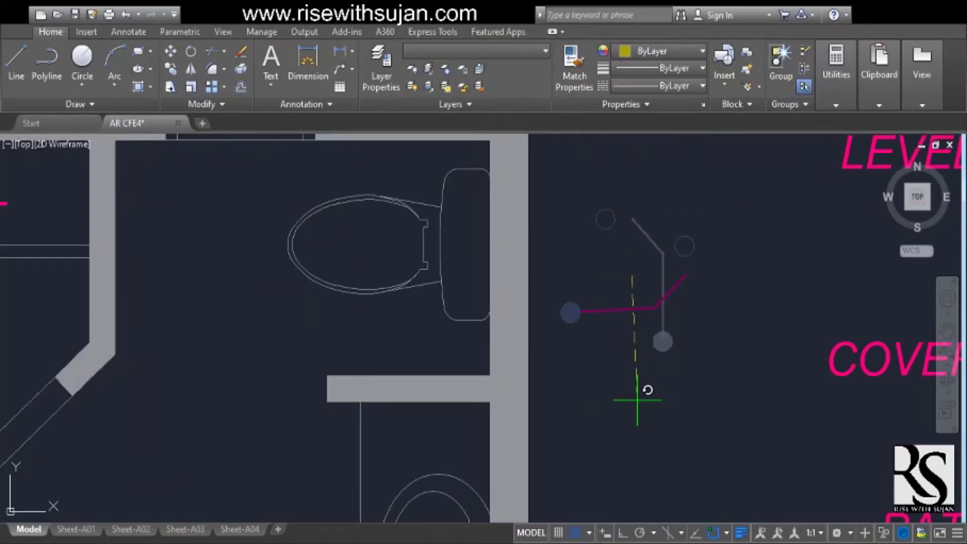
Step: Rotate the copied drain branch to horizontal and mirror it so the diagonal leg and vent circle point downward
left_click(738, 231)
left_click(516, 391)
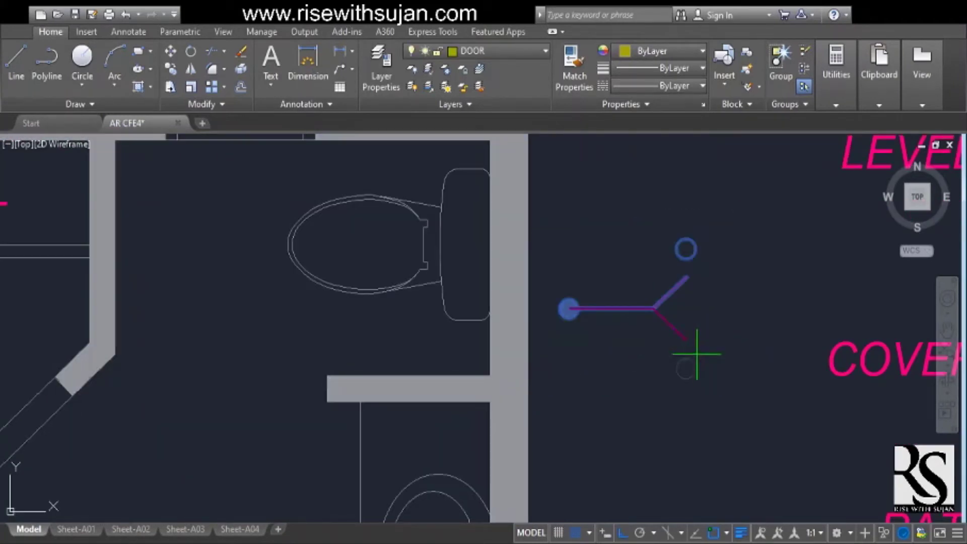
key("Escape")
scroll(697, 360, "down", 1)
Step: Move the drain branch onto the master bath toilet with its vent circle inside the wall
middle_click_drag(667, 406, 672, 371)
key("Return")
left_click(721, 287)
left_click(615, 380)
key("Return")
scroll(696, 332, "up", 2)
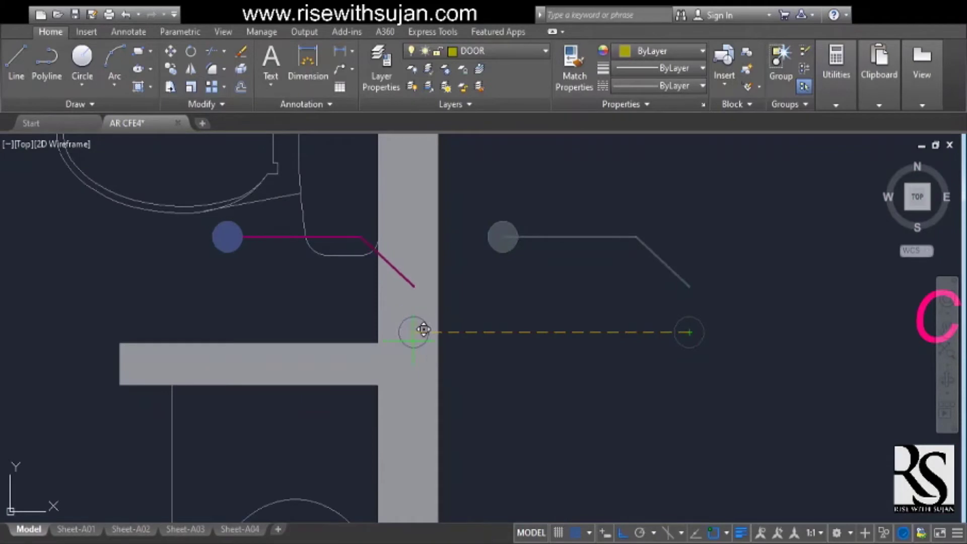
left_click(423, 330)
scroll(552, 331, "down", 4)
scroll(507, 285, "up", 2)
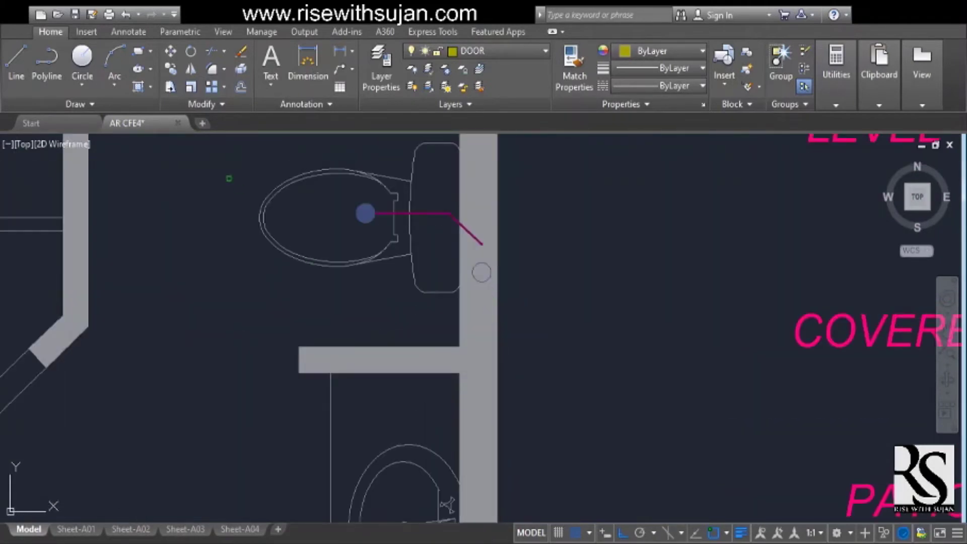
Step: Adjust the toilet branch's vent circle to sit centred in the wall thickness
scroll(602, 288, "up", 4)
scroll(606, 282, "up", 2)
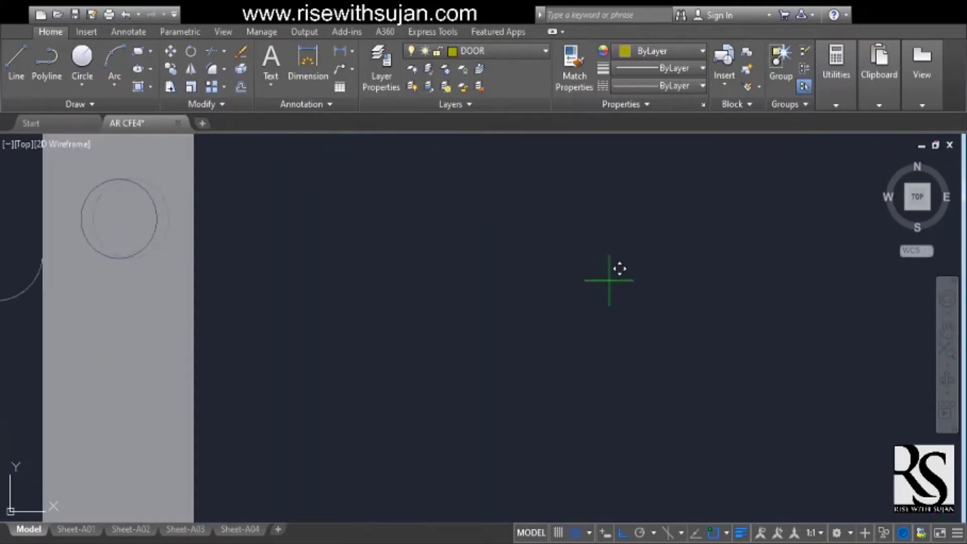
scroll(633, 345, "down", 7)
scroll(631, 302, "up", 4)
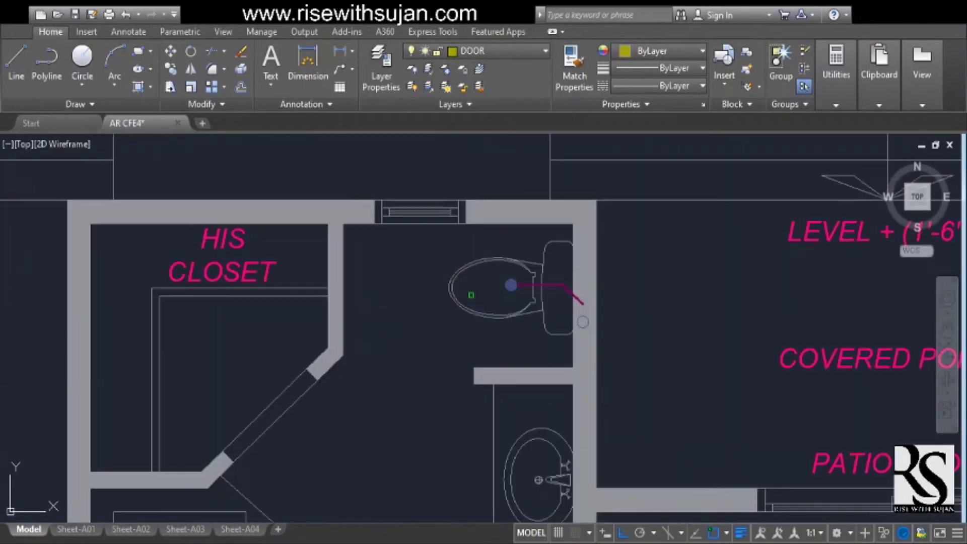
Step: Copy the toilet's drain branch to the first master bath lavatory and shorten it to reach the basin drain
scroll(670, 453, "up", 3)
scroll(629, 362, "down", 2)
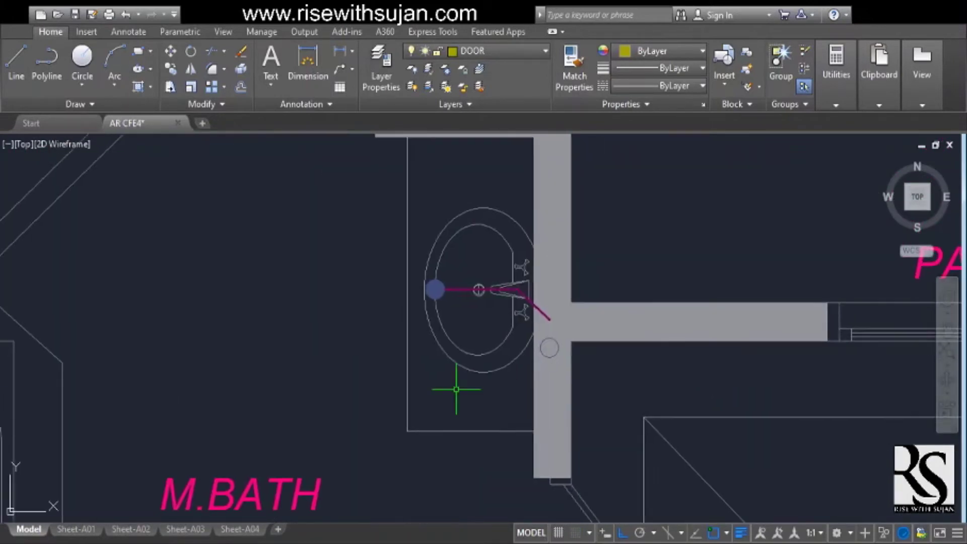
scroll(490, 292, "up", 4)
scroll(367, 389, "down", 3)
scroll(216, 341, "down", 3)
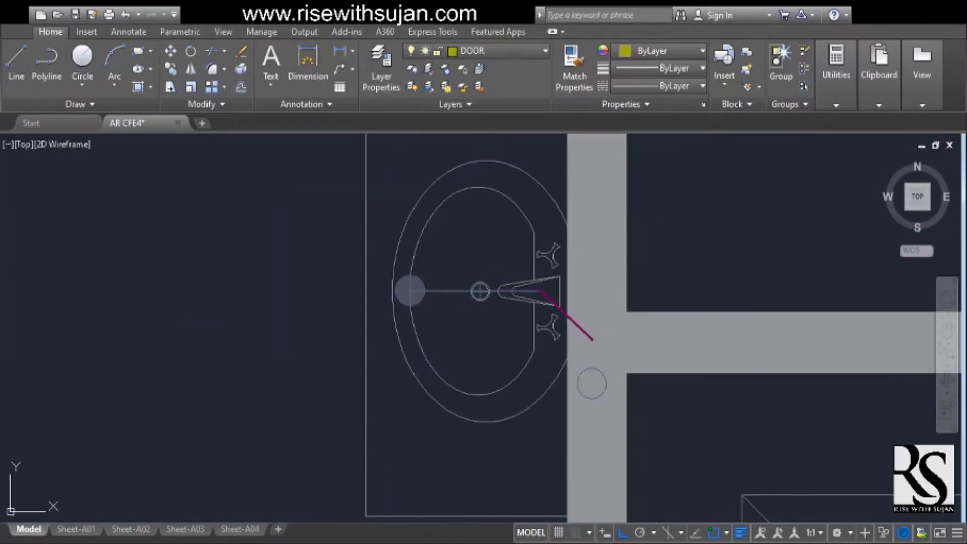
scroll(443, 262, "up", 2)
Step: Copy the lavatory drain branch along the same wall to the second master bath lavatory and the shower compartment
scroll(434, 286, "down", 1)
scroll(432, 395, "up", 5)
scroll(585, 347, "down", 4)
scroll(615, 421, "up", 4)
scroll(657, 279, "down", 2)
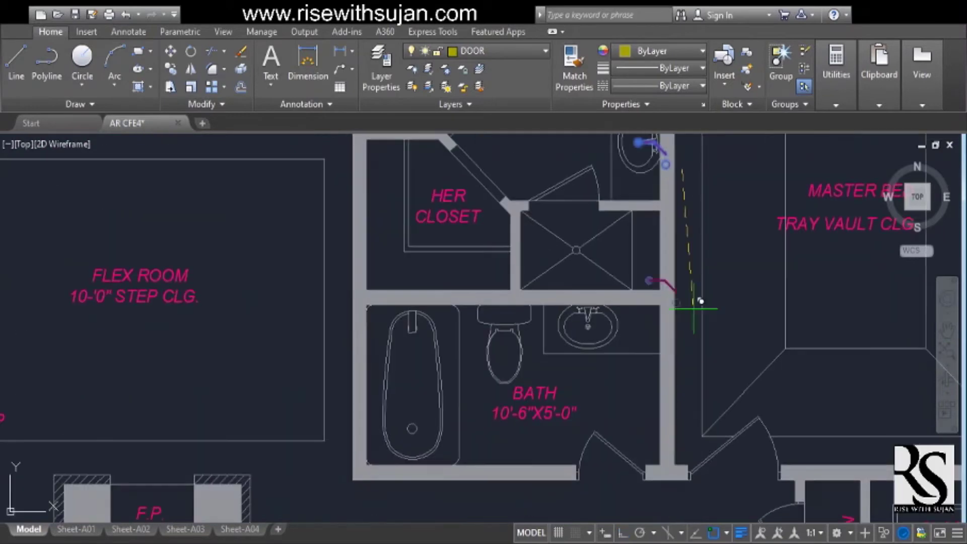
scroll(690, 280, "up", 3)
scroll(615, 309, "down", 3)
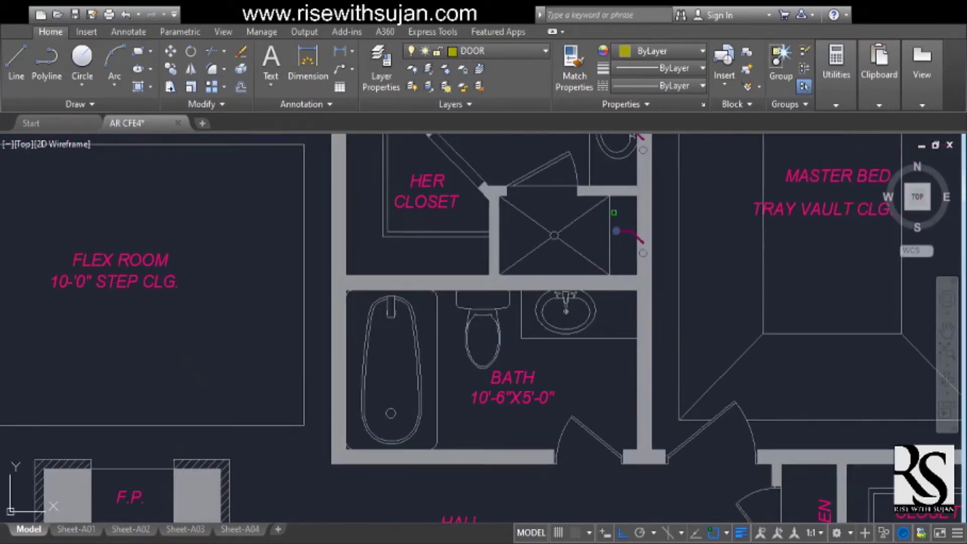
Step: Copy the shower's drain branch, rotate it to vertical and move it to the lavatory in the adjoining bath
scroll(594, 231, "up", 2)
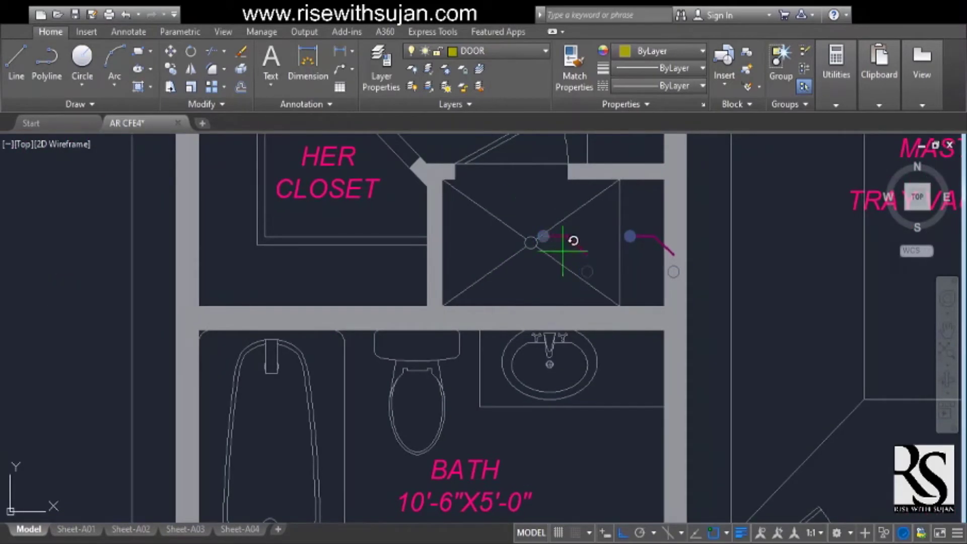
scroll(550, 242, "up", 2)
left_click(531, 180)
left_click(658, 301)
type("m")
key("Return")
left_click(599, 256)
scroll(634, 368, "up", 2)
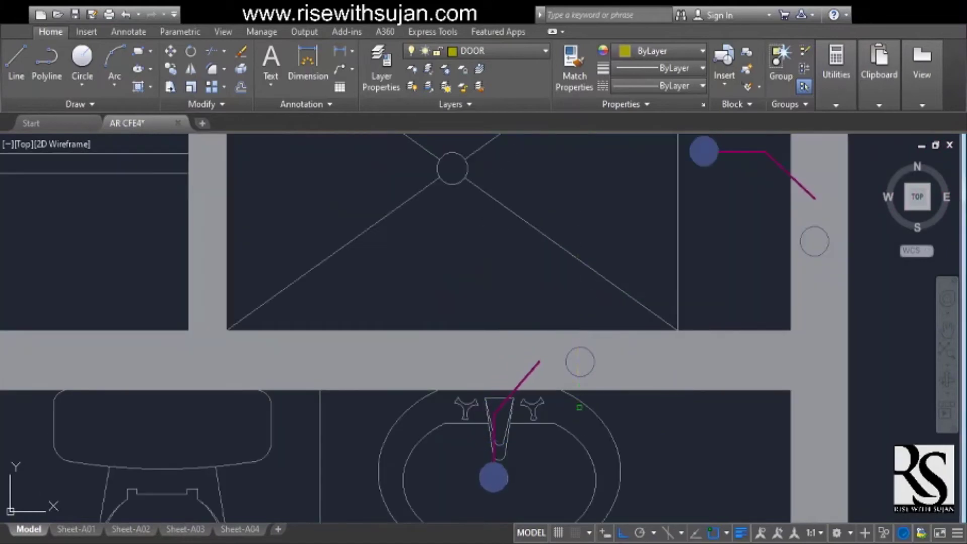
Step: Mirror the bath lavatory's drain branch so its vent lies on the toilet side, aligned with the basin
scroll(581, 361, "down", 5)
scroll(649, 362, "up", 3)
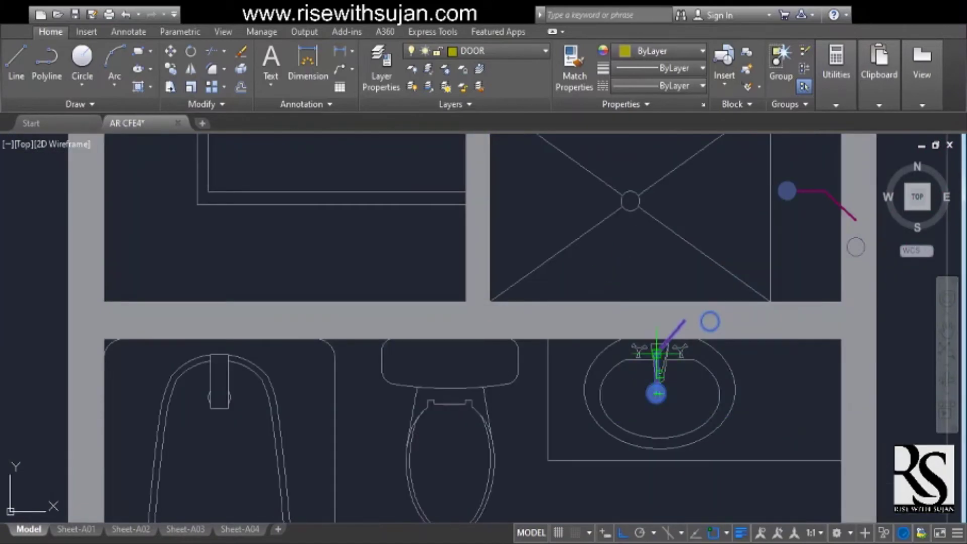
scroll(661, 270, "down", 5)
scroll(697, 367, "up", 4)
Step: Copy the lavatory's drain branch to the neighbouring bath toilet and lengthen it into the bowl
left_click(669, 249)
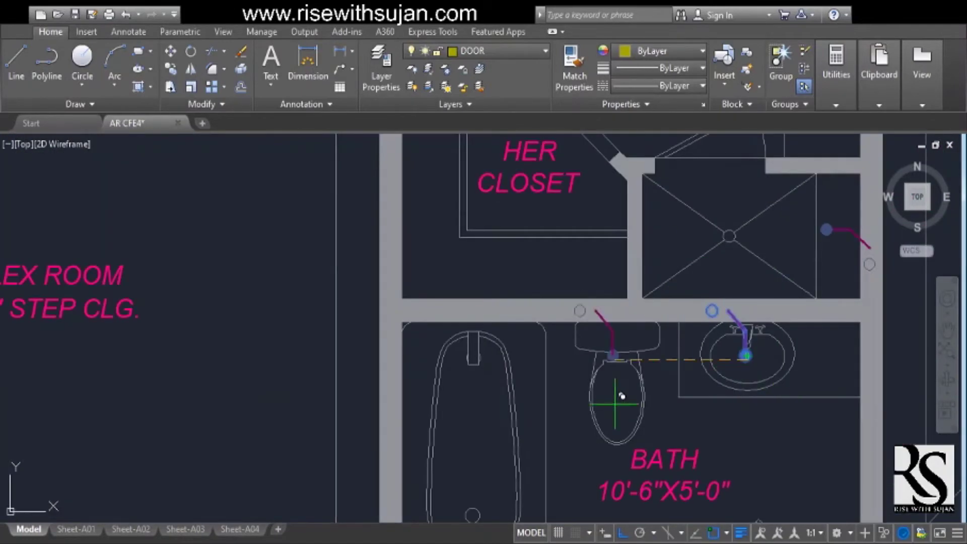
scroll(622, 396, "up", 2)
scroll(615, 398, "down", 1)
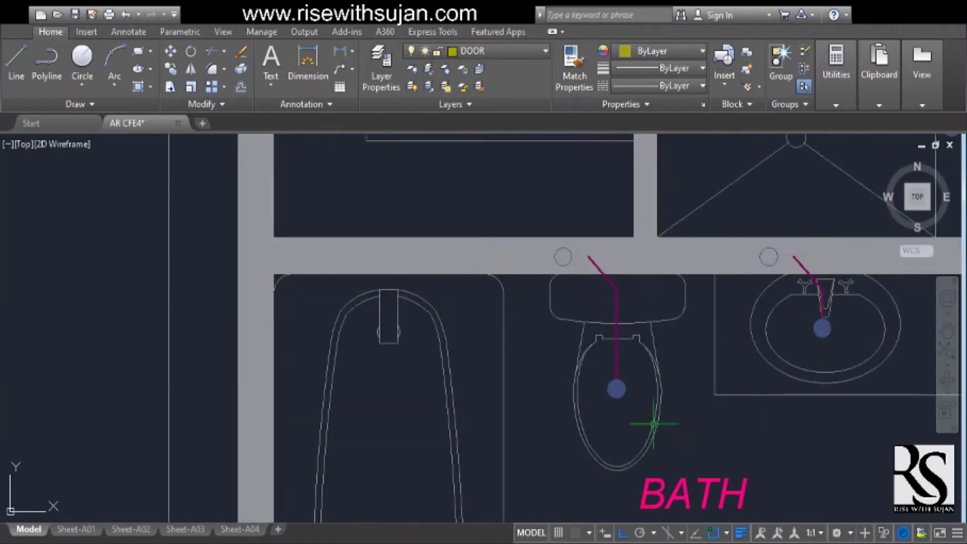
scroll(682, 418, "down", 2)
Step: Copy the toilet's drain branch to the bathtub in the same bath and extend it to the tub's drain
scroll(614, 413, "down", 3)
scroll(639, 339, "up", 5)
scroll(676, 339, "down", 5)
scroll(630, 391, "up", 1)
scroll(630, 391, "down", 2)
scroll(333, 388, "up", 4)
scroll(553, 367, "down", 4)
scroll(497, 334, "up", 4)
scroll(513, 330, "down", 3)
scroll(575, 311, "up", 1)
scroll(576, 311, "up", 2)
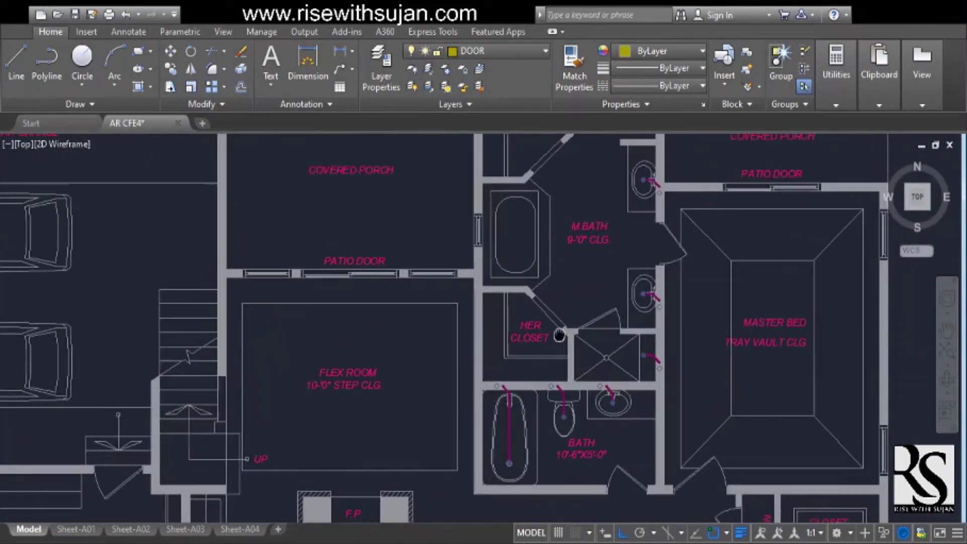
Step: Copy a drain branch to the master bath tub and orient it with its drain point inside the tub
scroll(567, 339, "up", 3)
scroll(635, 341, "up", 1)
left_click(628, 315)
key("Return")
left_click(479, 309)
middle_click_drag(341, 363, 557, 360)
left_click(546, 306)
scroll(530, 313, "up", 1)
scroll(555, 303, "down", 4)
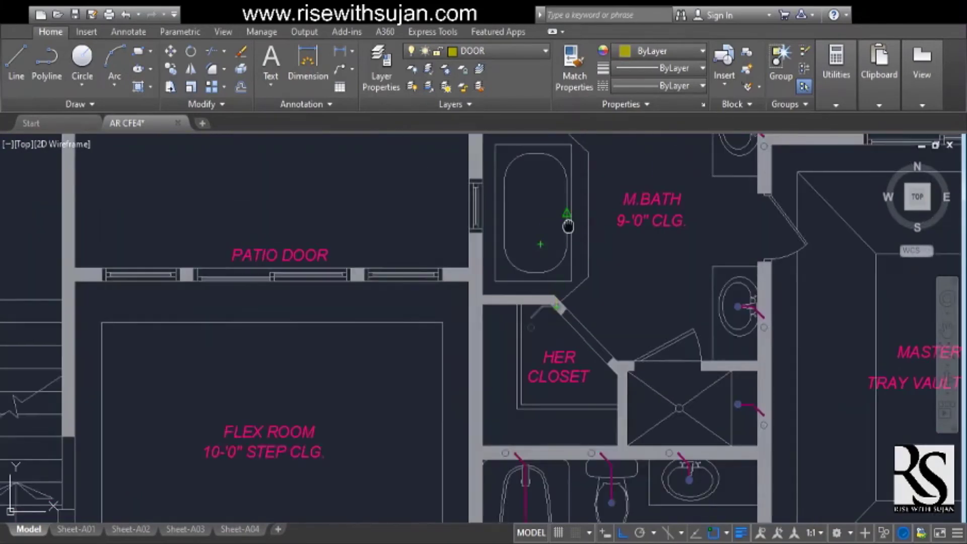
scroll(572, 217, "up", 4)
left_click(488, 358)
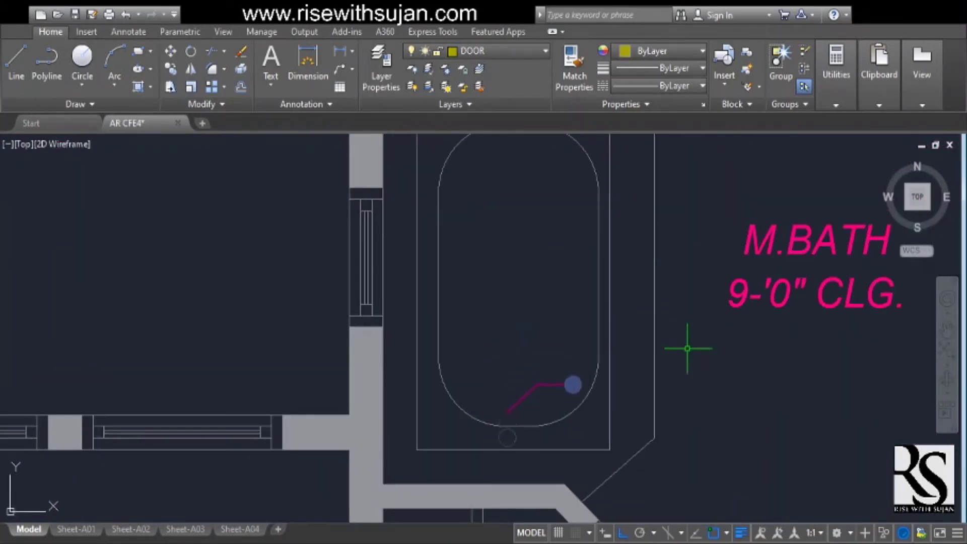
Step: Reposition and stretch the master bath tub's drain branch so it runs from the tub into the window wall
middle_click_drag(688, 345, 772, 274)
scroll(596, 387, "up", 2)
left_click(559, 244)
middle_click_drag(428, 367, 546, 335)
left_click(480, 380)
key("space")
left_click(587, 247)
left_click(715, 272)
scroll(662, 203, "down", 6)
scroll(483, 393, "up", 2)
middle_click_drag(413, 425, 468, 384)
scroll(557, 328, "down", 2)
middle_click_drag(557, 327, 376, 399)
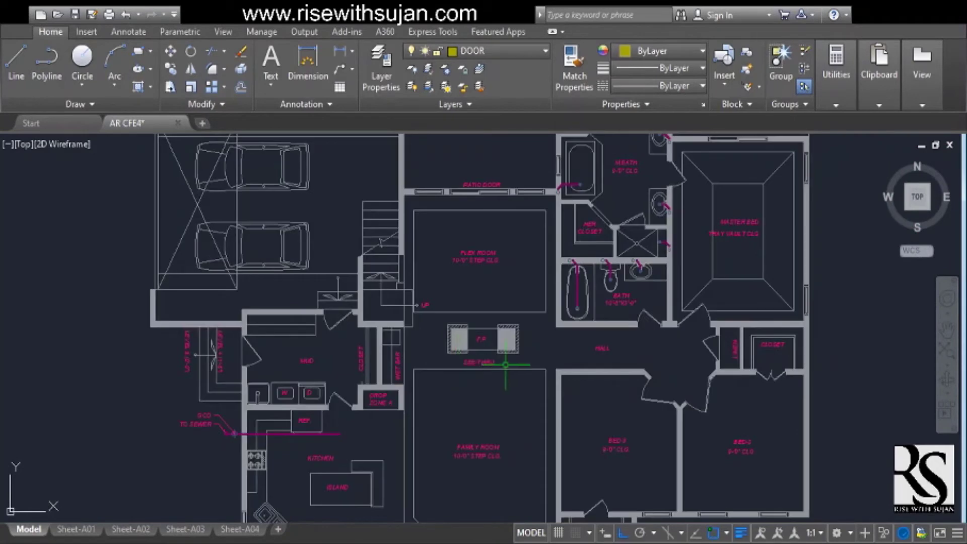
Step: Copy the bath lavatory's drain branch to the kitchen counter area just below the mud room sink
scroll(627, 257, "up", 8)
left_click(644, 340)
scroll(648, 352, "down", 10)
key("F8")
middle_click_drag(323, 516, 492, 428)
scroll(452, 402, "up", 8)
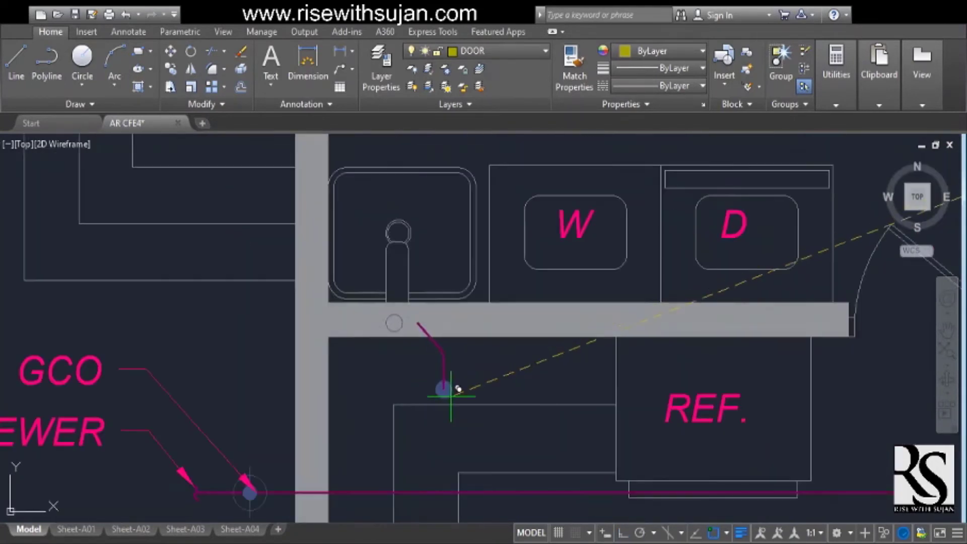
scroll(463, 389, "down", 4)
scroll(481, 385, "down", 4)
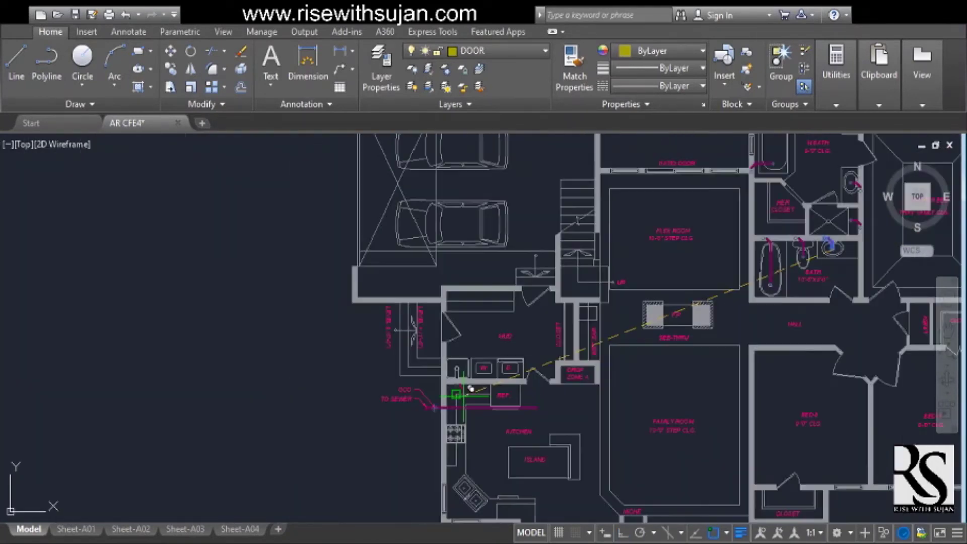
scroll(490, 405, "up", 8)
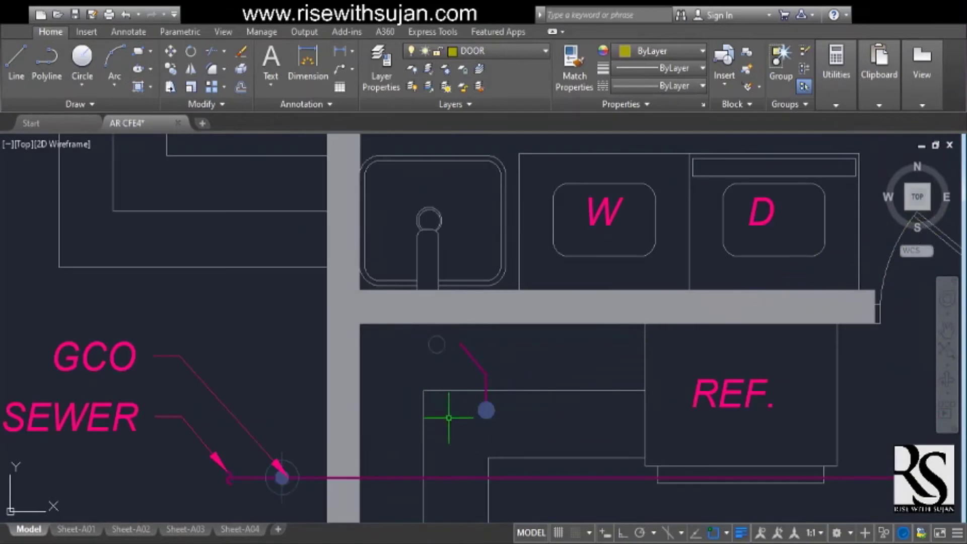
Step: Rotate the copied drain branch 180 degrees so its drain point faces the mud room sink
left_click(553, 331)
left_click(472, 376)
scroll(454, 361, "up", 2)
middle_click_drag(454, 360, 460, 384)
key("F8")
left_click(445, 421)
scroll(579, 350, "down", 2)
Step: Move the rotated branch so its drain point sits on the mud room sink's drain and its vent lies in the wall
left_click(505, 396)
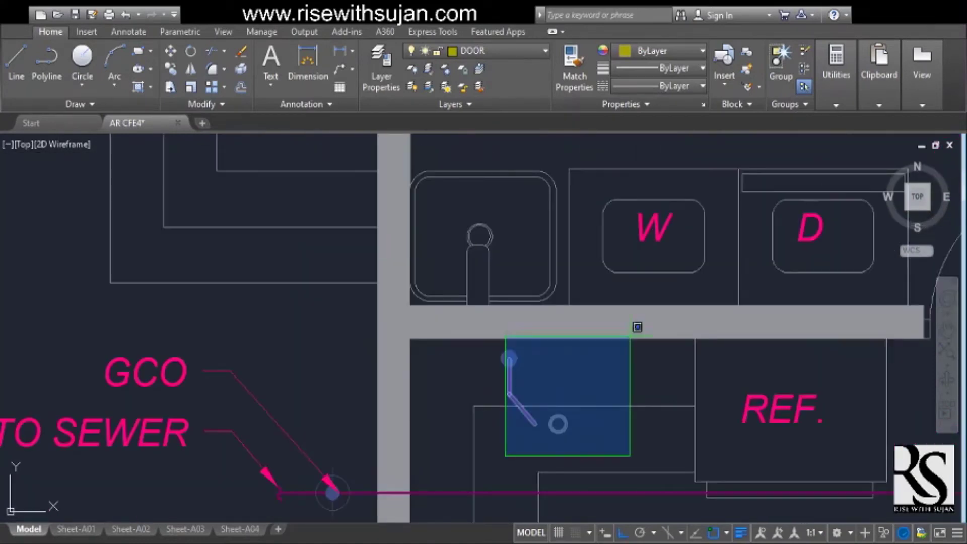
scroll(504, 361, "up", 4)
scroll(499, 312, "down", 4)
scroll(502, 288, "down", 1)
scroll(554, 345, "up", 5)
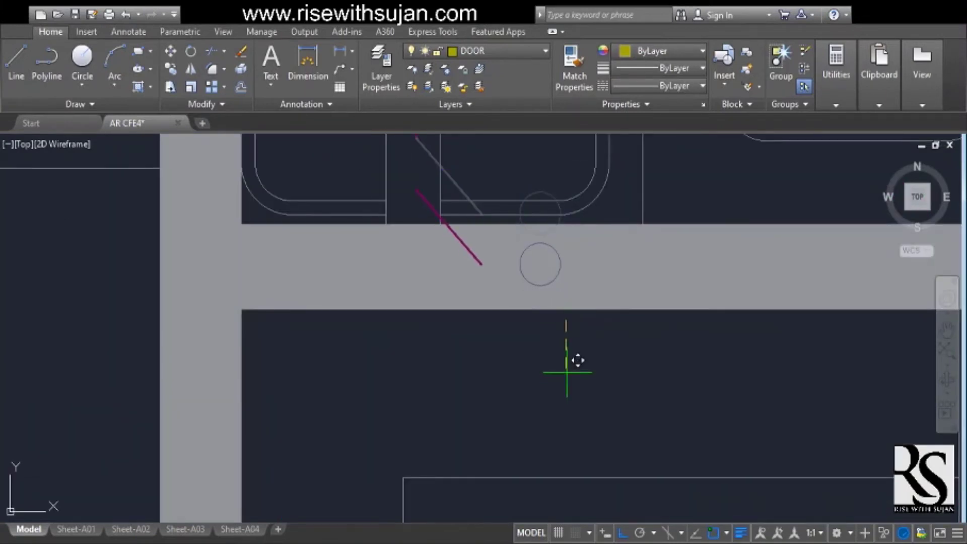
scroll(567, 373, "down", 2)
scroll(458, 263, "up", 2)
scroll(459, 341, "down", 5)
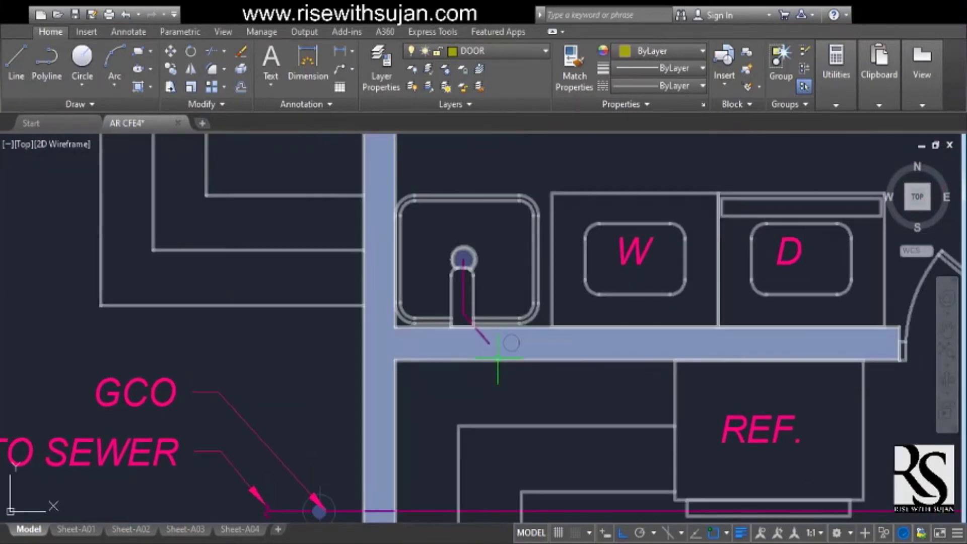
Step: Copy the mud room sink's drain branch and vent horizontally to the washer
left_click(541, 388)
type("co")
key("Return")
left_click(498, 386)
middle_click_drag(661, 397, 641, 395)
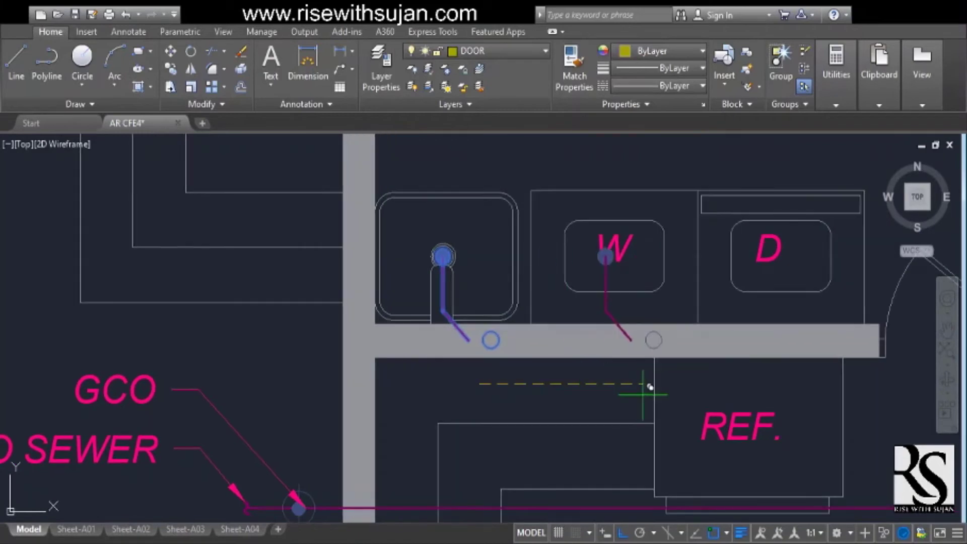
scroll(659, 398, "up", 2)
left_click(648, 375)
key("Escape")
Step: Lower the washer's drain point below the W and shorten its branch line to meet it
scroll(649, 375, "down", 4)
scroll(629, 282, "up", 4)
scroll(619, 327, "up", 2)
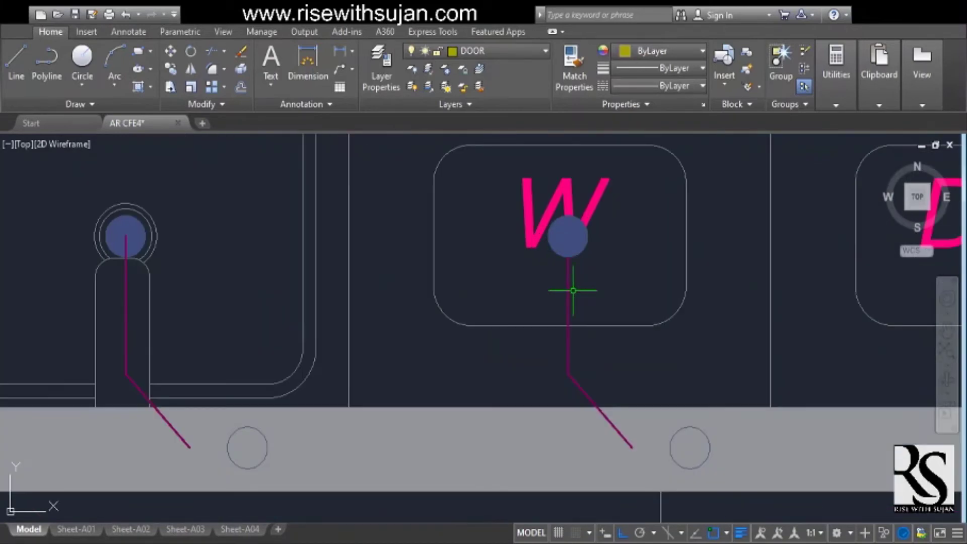
scroll(564, 267, "up", 4)
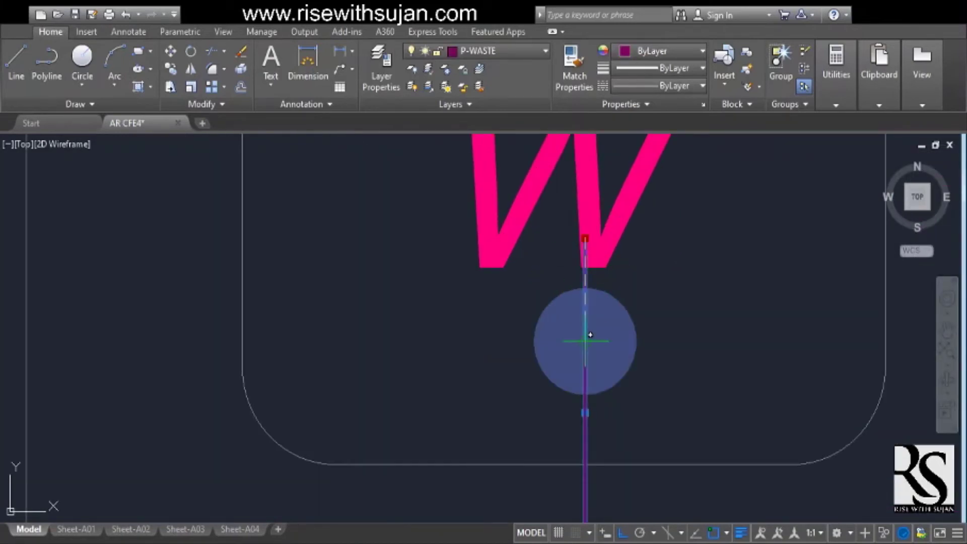
scroll(600, 328, "down", 4)
scroll(632, 266, "up", 3)
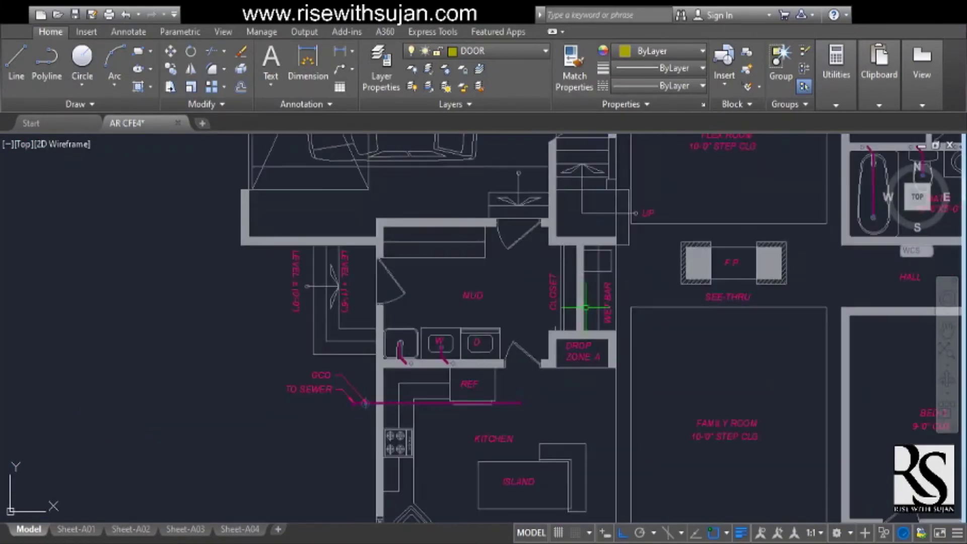
scroll(585, 306, "down", 4)
scroll(484, 367, "up", 4)
scroll(481, 370, "down", 4)
Step: Draw straight trunk lines through the wall between the two baths and the wall beside the master bedroom
scroll(498, 422, "up", 4)
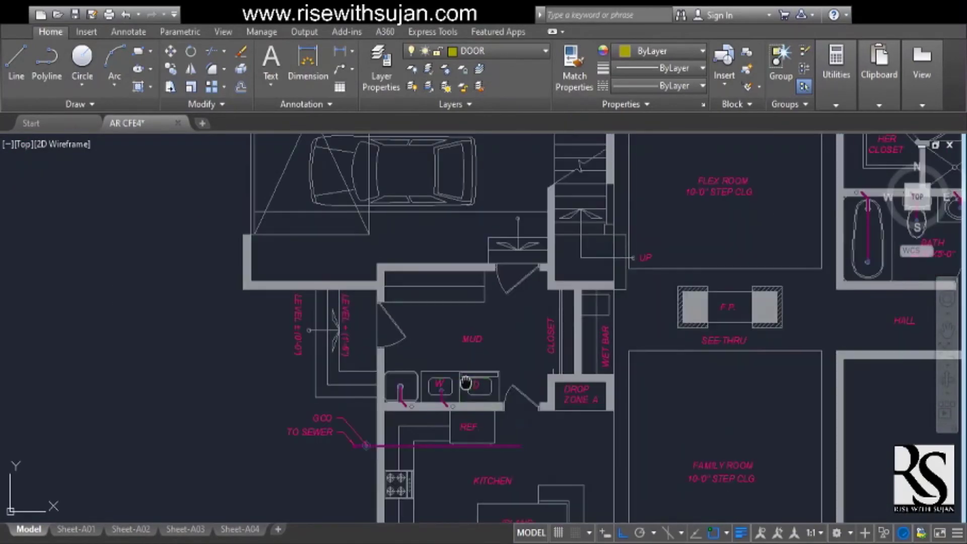
scroll(462, 379, "down", 5)
scroll(499, 414, "up", 2)
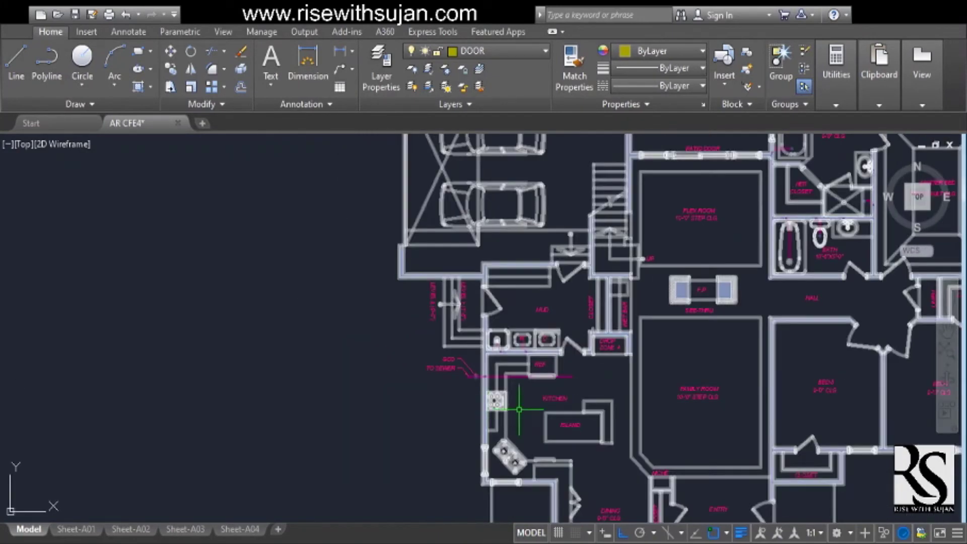
scroll(503, 413, "down", 3)
scroll(730, 352, "up", 5)
scroll(729, 426, "down", 2)
scroll(729, 425, "down", 2)
scroll(583, 388, "up", 5)
scroll(557, 421, "down", 3)
key("Escape")
scroll(617, 412, "up", 4)
scroll(801, 352, "down", 4)
Step: Stretch the horizontal bath trunk line past the flex room wall and add a vertical trunk line in that wall
left_click(809, 336)
left_click(795, 367)
scroll(600, 358, "up", 2)
left_click(643, 345)
scroll(643, 322, "down", 4)
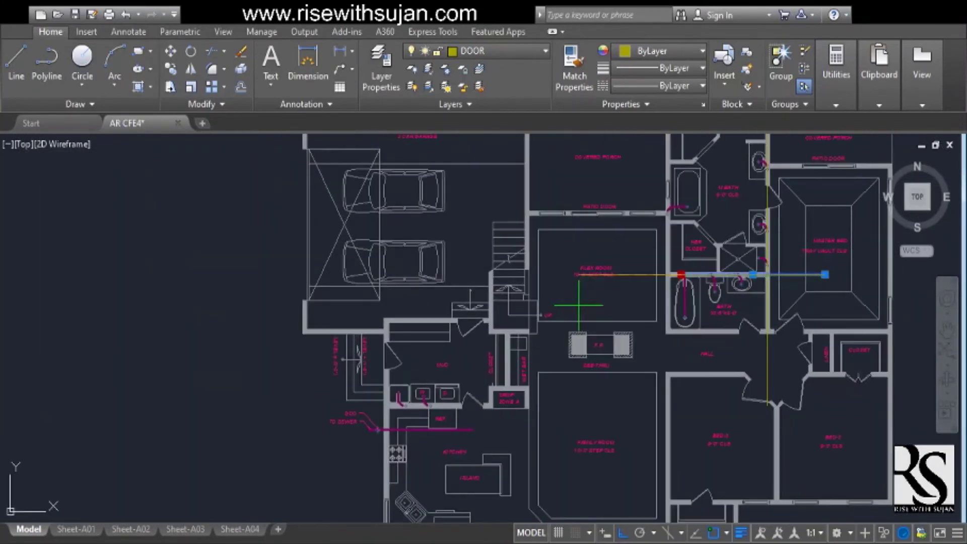
scroll(579, 328, "up", 5)
left_click(632, 402)
scroll(632, 403, "down", 5)
scroll(257, 444, "up", 2)
Step: Move the sewer outlet line, cleanout symbol and both labels to the centre of the mud room and kitchen wall
middle_click_drag(341, 425, 548, 388)
left_click(223, 353)
left_click(660, 405)
scroll(301, 338, "up", 2)
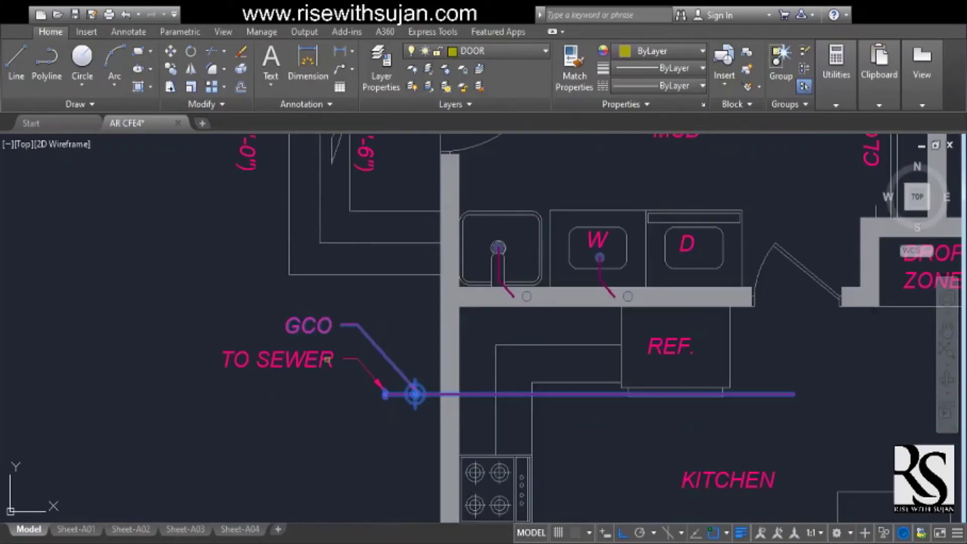
middle_click_drag(500, 394, 498, 409)
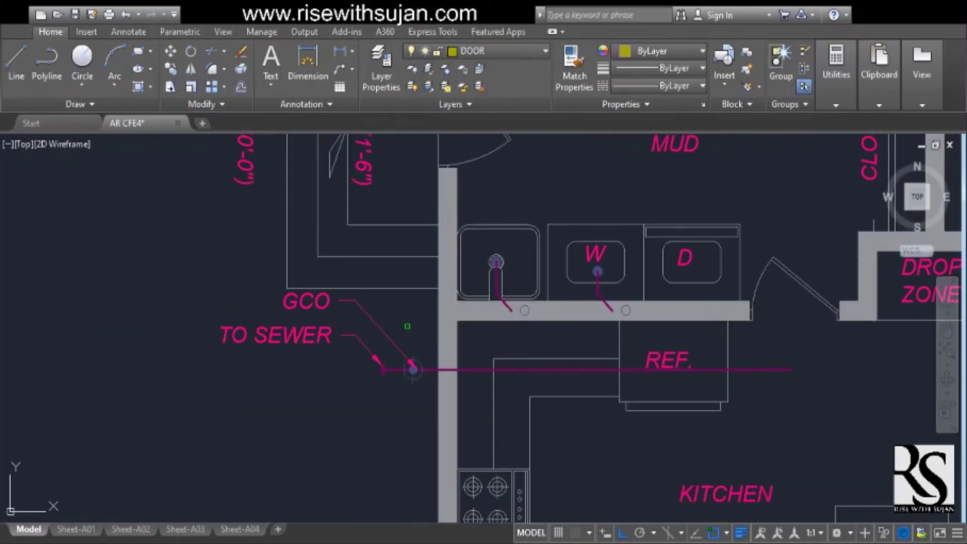
left_click(587, 366)
scroll(613, 314, "up", 2)
left_click(613, 314)
scroll(613, 315, "down", 2)
middle_click_drag(613, 314, 747, 309)
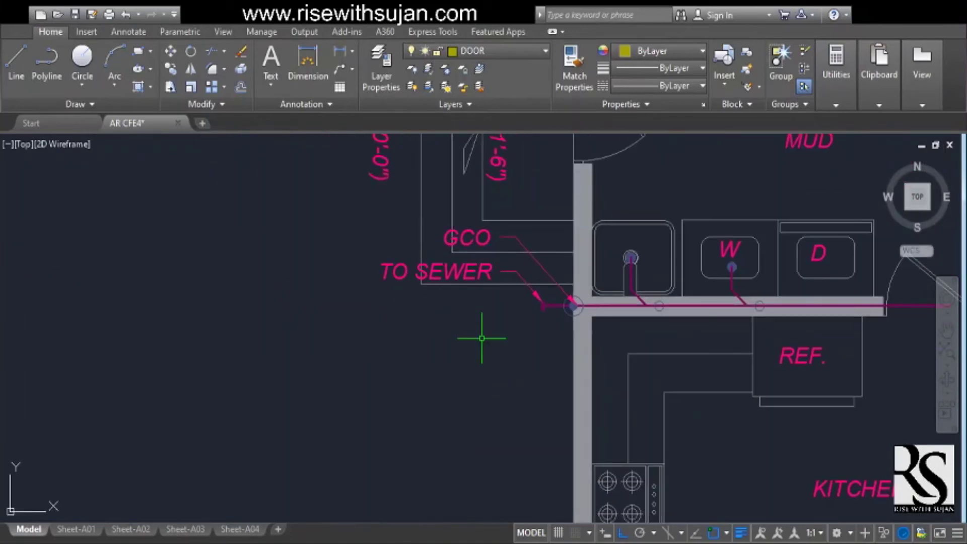
Step: Shift the cleanout symbol outside the exterior wall and stretch the sewer line's broken end past it
scroll(559, 302, "up", 4)
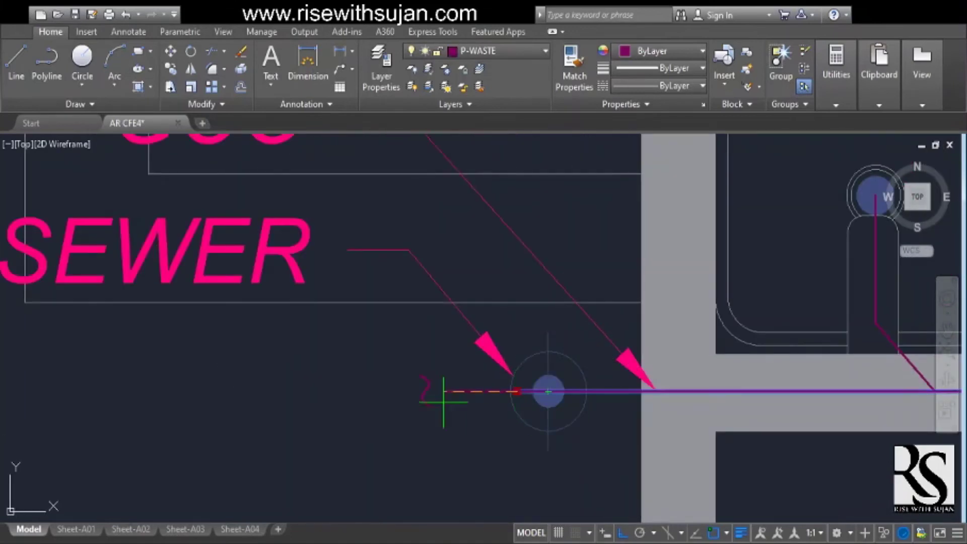
left_click(426, 392)
key("Escape")
scroll(457, 393, "down", 4)
middle_click_drag(457, 393, 530, 388)
Step: Relocate the GCO label below the sewer line
scroll(508, 275, "up", 2)
key("m")
key("space")
left_click(469, 296)
scroll(498, 302, "down", 2)
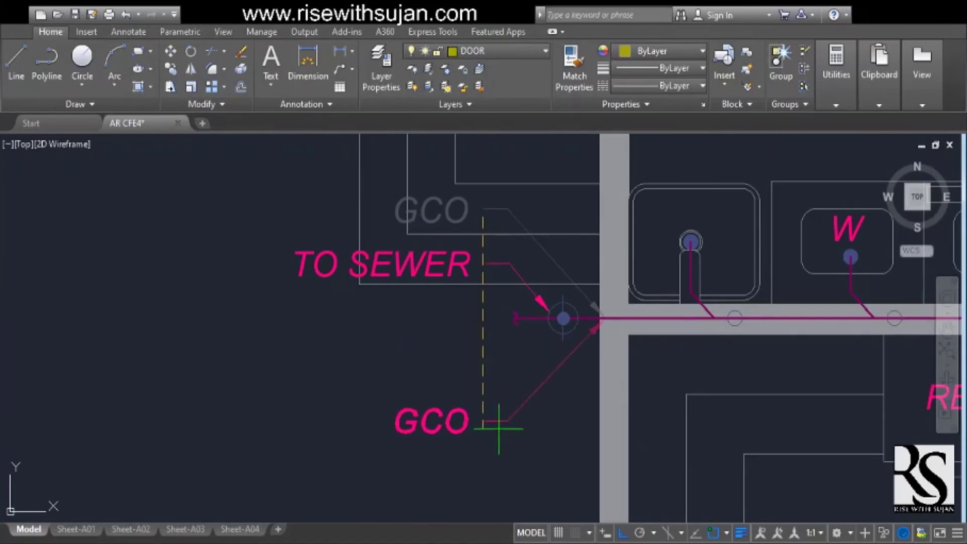
left_click(495, 392)
Step: Relocate the TO SEWER label below the sewer line and place the GCO label farther beneath it
scroll(509, 252, "up", 2)
scroll(466, 276, "down", 2)
scroll(445, 423, "up", 2)
left_click(452, 333)
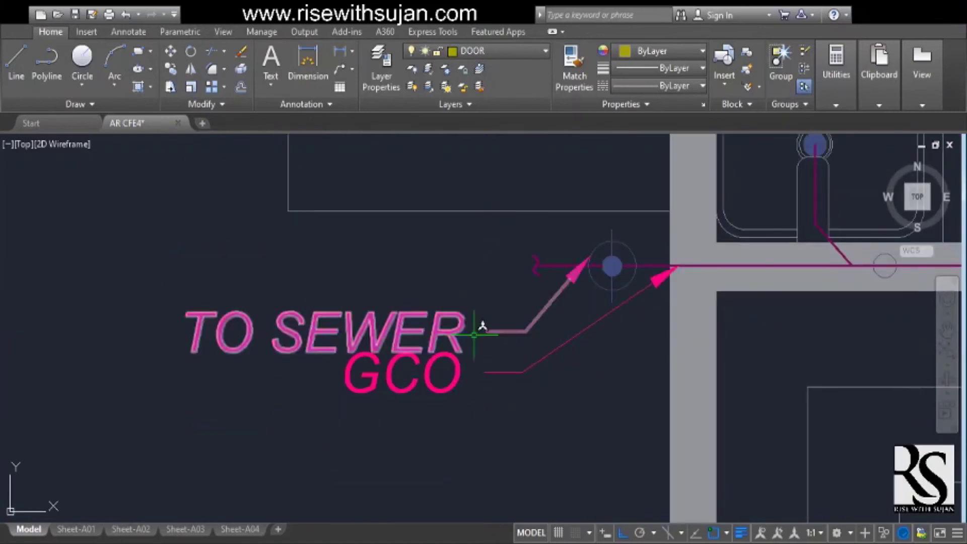
key("space")
middle_click_drag(524, 411, 525, 355)
left_click(535, 411)
Step: Reattach the GCO leader's arrowhead to the lower edge of the cleanout circle
scroll(651, 281, "up", 2)
left_click(668, 286)
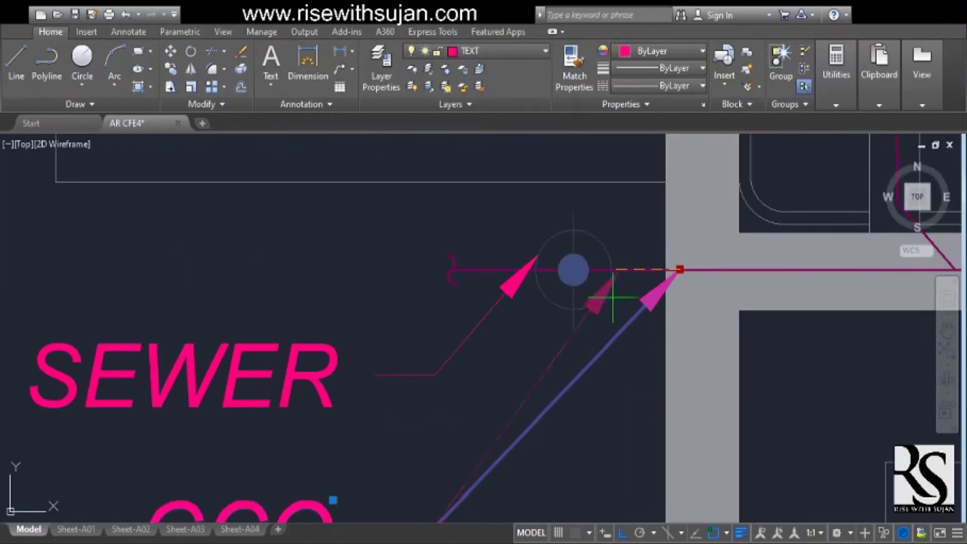
left_click(680, 267)
left_click(573, 308)
scroll(589, 319, "down", 4)
key("Escape")
Step: Move the TO SEWER leader's arrowhead from the cleanout circle onto the outer sewer pipe
scroll(496, 353, "up", 4)
scroll(584, 335, "down", 2)
scroll(572, 281, "up", 4)
left_click(633, 216)
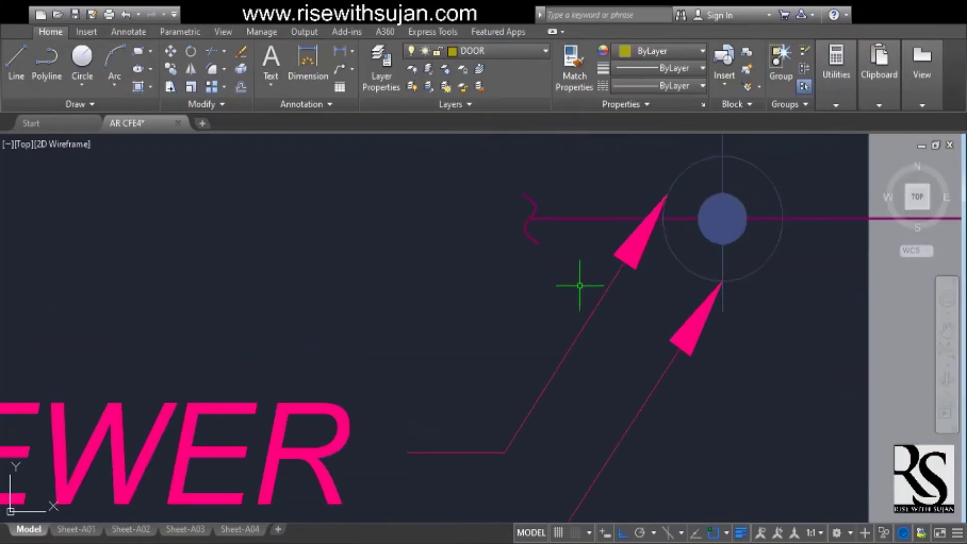
left_click(667, 195)
key("Escape")
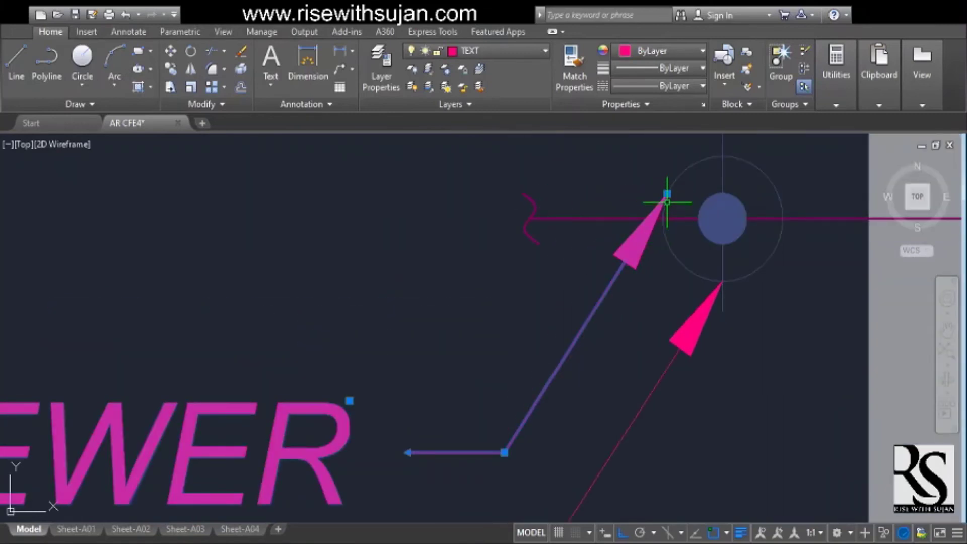
key("Escape")
scroll(572, 371, "down", 5)
Step: Stretch the GCO label so its text sits closer beneath the TO SEWER text
scroll(605, 298, "up", 2)
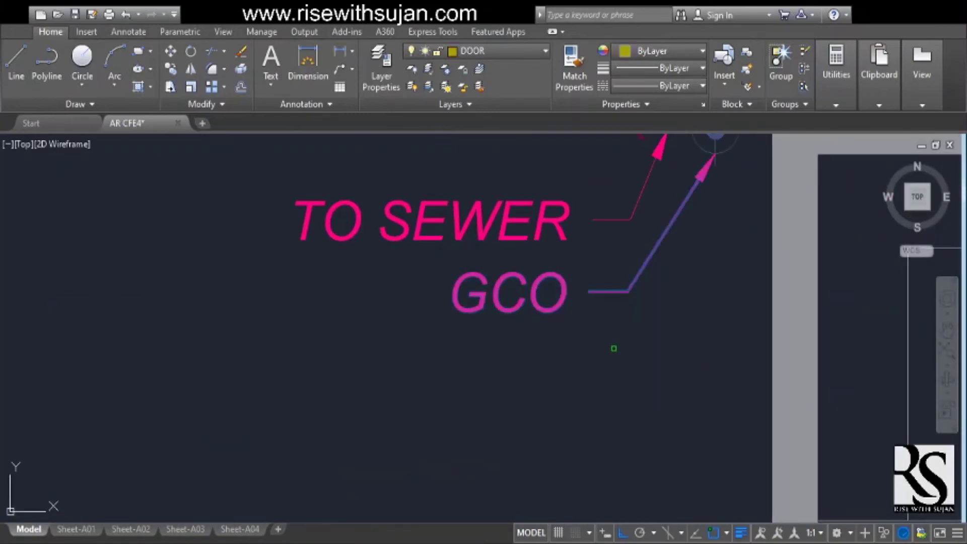
left_click(704, 207)
left_click(427, 373)
key("s")
key("Return")
left_click(540, 378)
left_click(505, 374)
Step: Match the horizontal and both vertical bath trunk lines to the sewer line's properties
scroll(505, 373, "down", 8)
middle_click_drag(684, 363, 323, 353)
scroll(321, 326, "down", 3)
scroll(510, 210, "up", 3)
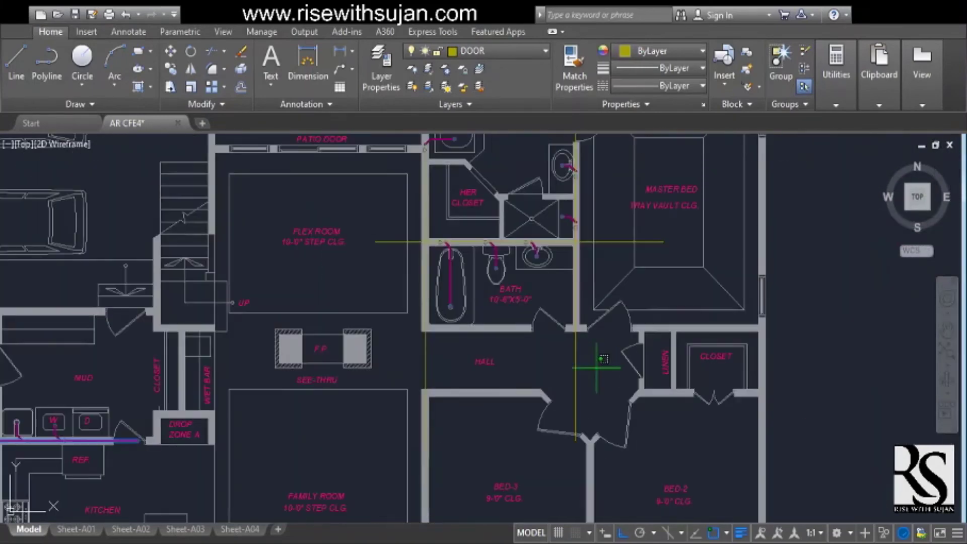
scroll(645, 246, "down", 4)
scroll(449, 363, "up", 4)
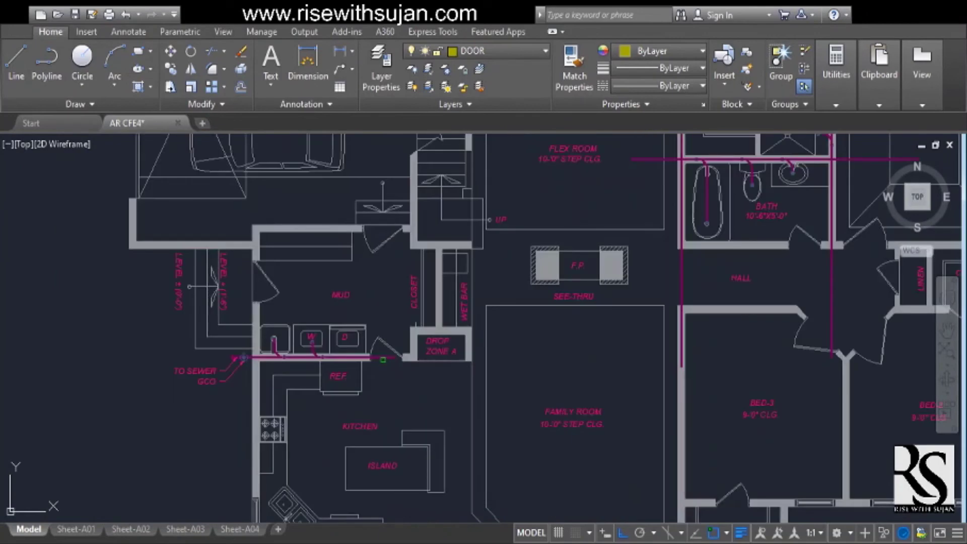
Step: Join the trunk lines at the corners of the wall between the baths, removing their overhanging ends
middle_click_drag(738, 268, 461, 416)
scroll(541, 305, "up", 6)
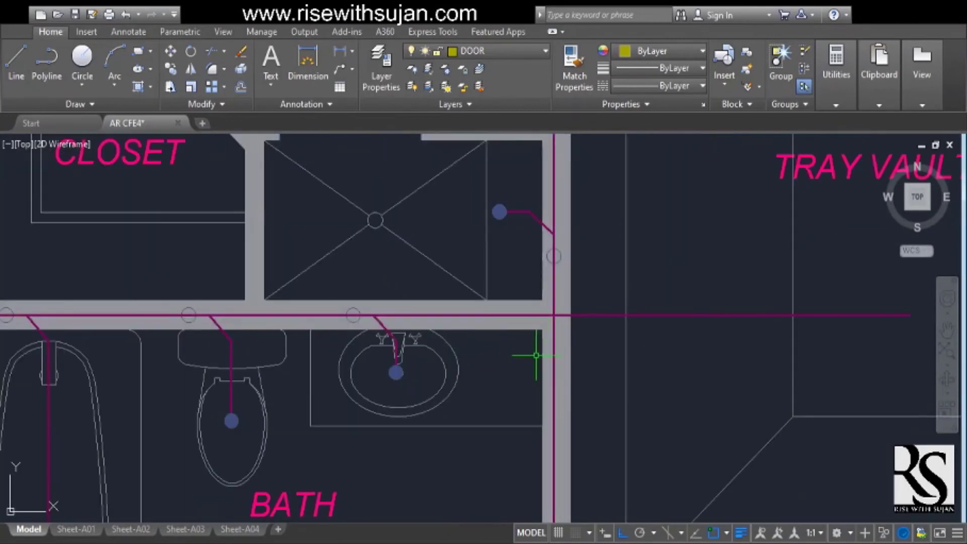
scroll(562, 187, "down", 7)
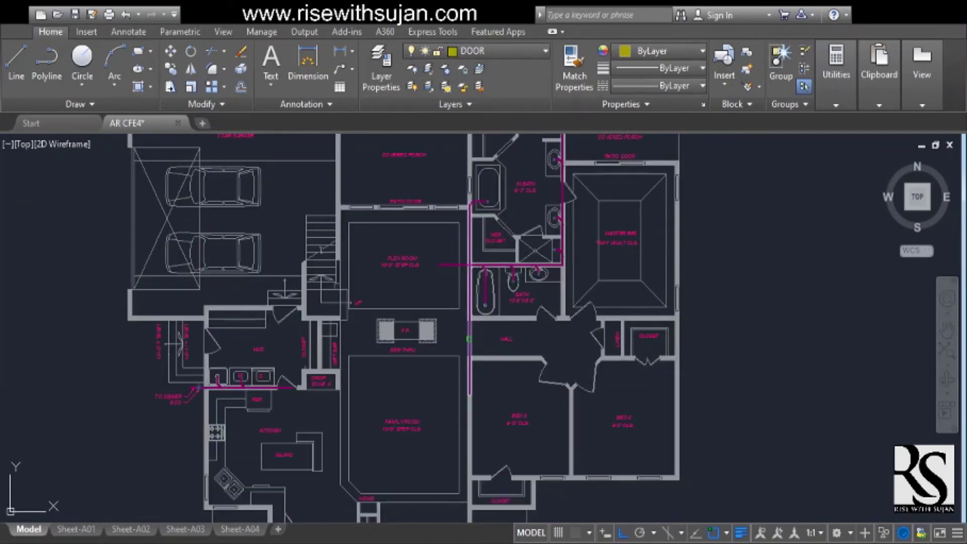
scroll(479, 252, "up", 2)
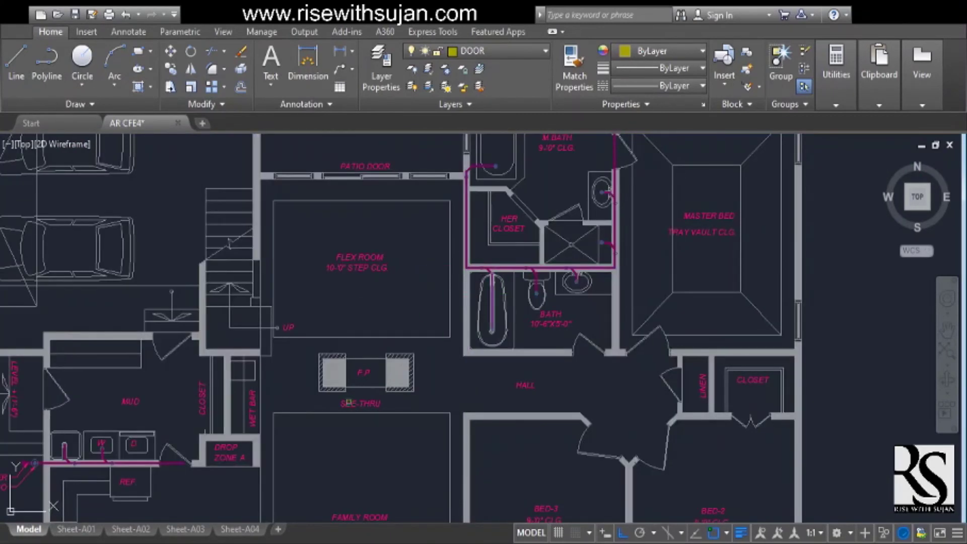
Step: Extend the vertical trunk along the flex room wall and join it in a corner with the main sewer line
middle_click_drag(429, 328, 447, 276)
scroll(518, 384, "down", 3)
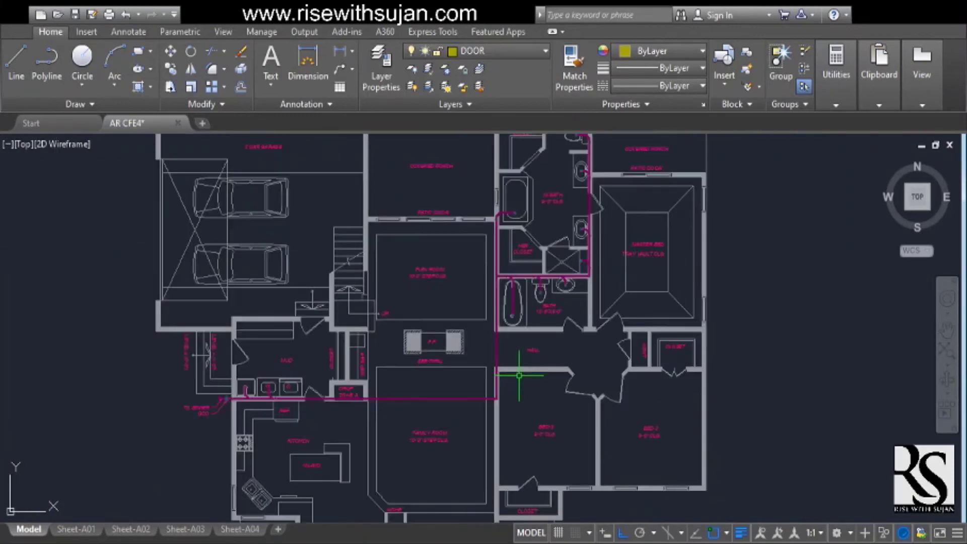
scroll(509, 352, "down", 2)
Step: Reposition the GCO label farther below the TO SEWER label while keeping its leader on the cleanout symbol
scroll(522, 373, "up", 2)
scroll(271, 410, "up", 3)
scroll(292, 368, "up", 8)
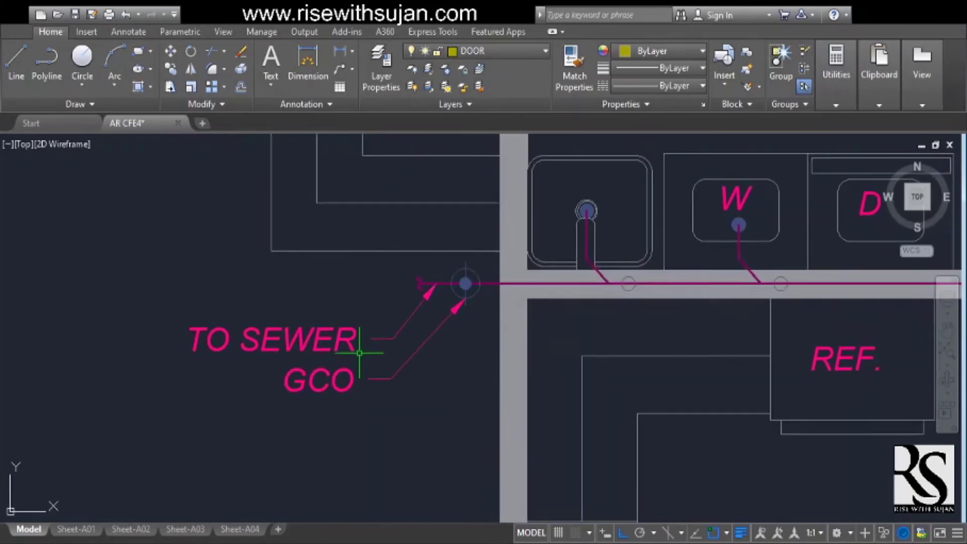
left_click(568, 436)
key("Escape")
scroll(266, 290, "down", 2)
middle_click_drag(345, 391, 420, 312)
key("space")
left_click(442, 335)
scroll(478, 174, "up", 2)
middle_click_drag(479, 174, 512, 255)
left_click(496, 242)
left_click(515, 179)
key("Escape")
Step: Adjust the TO SEWER label's position above the GCO label
scroll(514, 212, "down", 2)
left_click(542, 195)
left_click(475, 255)
middle_click_drag(505, 358, 518, 335)
left_click(542, 267)
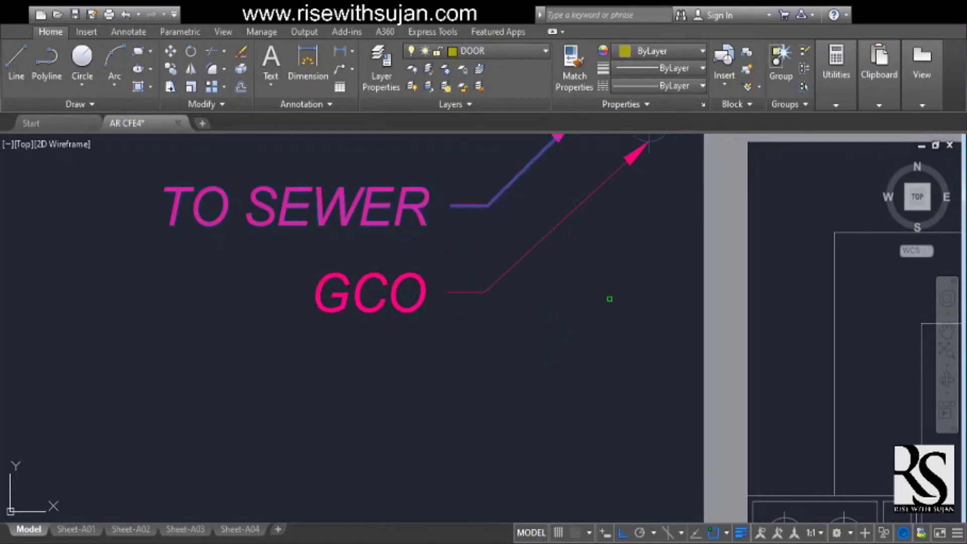
key("Escape")
Step: Change the copied plan's title from water supply to "MAIN FLOOR WASTE AND VENT PLAN"
scroll(524, 367, "down", 4)
middle_click_drag(863, 216, 358, 423)
mouse_move(440, 296)
middle_mouse_down()
mouse_move(429, 367)
mouse_move(496, 315)
middle_mouse_up()
scroll(497, 316, "down", 1)
middle_click_drag(496, 315, 493, 188)
middle_click_drag(465, 421, 468, 367)
scroll(468, 367, "up", 2)
scroll(468, 367, "down", 4)
mouse_move(453, 333)
middle_mouse_down()
mouse_move(456, 453)
mouse_move(476, 382)
mouse_move(491, 213)
middle_mouse_up()
scroll(381, 375, "up", 4)
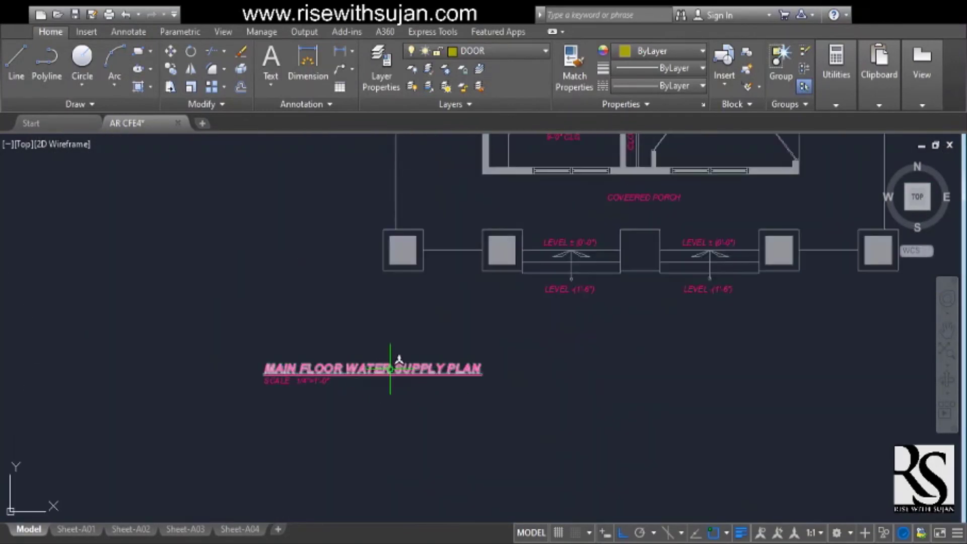
double_click(380, 372)
left_click_drag(531, 379, 534, 377)
type("WASTE AND VE")
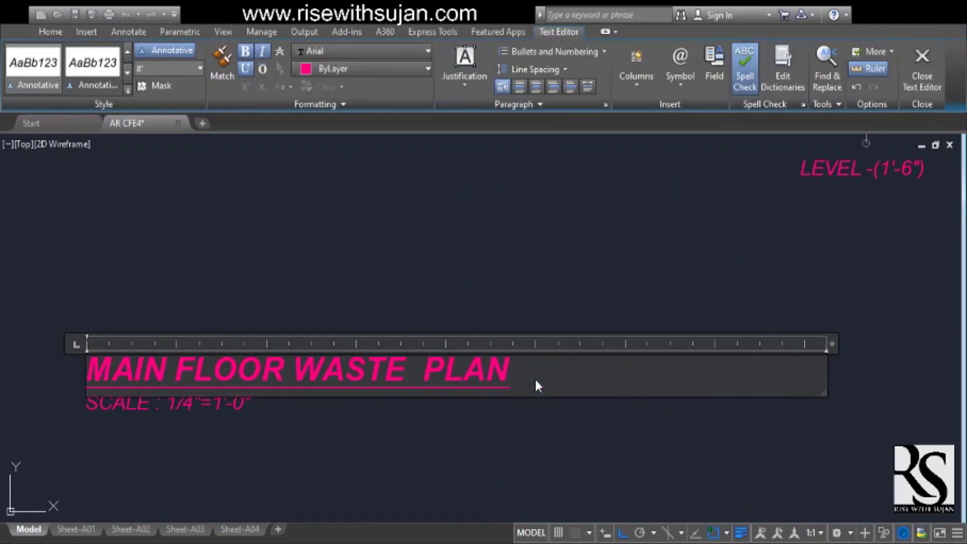
left_click(532, 295)
scroll(561, 297, "down", 4)
middle_click_drag(574, 317, 593, 345)
scroll(657, 367, "down", 3)
middle_click_drag(442, 516, 514, 369)
left_click(377, 238)
left_click(706, 404)
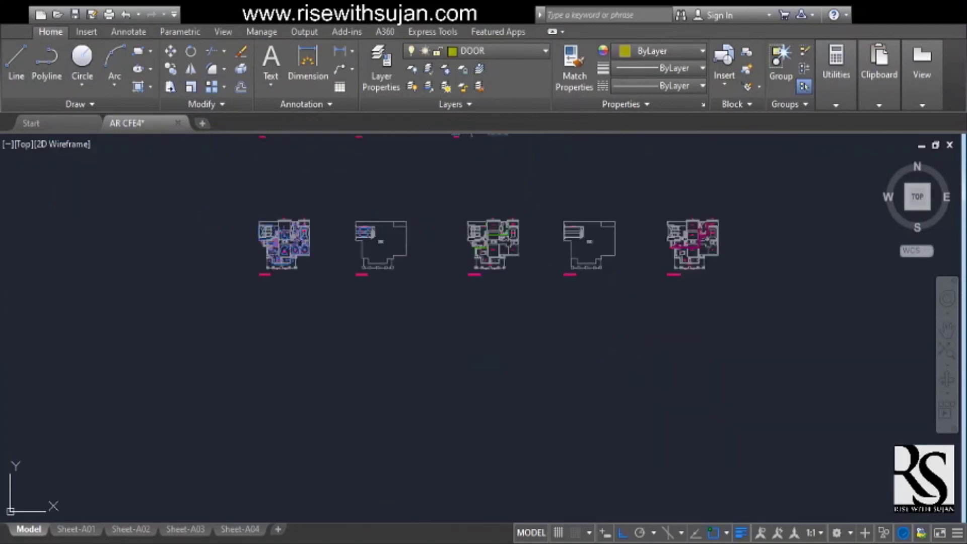